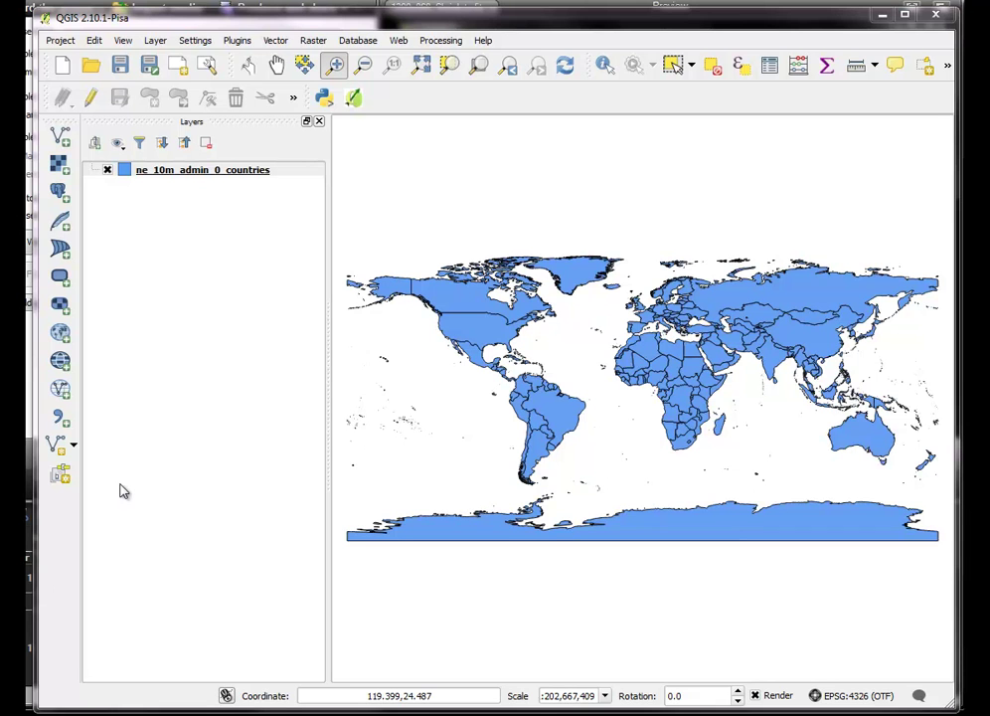
# Step: Load tw_XIAN80.shp from the 2_part_two folder as a new vector layer
pyautogui.click(60, 139)
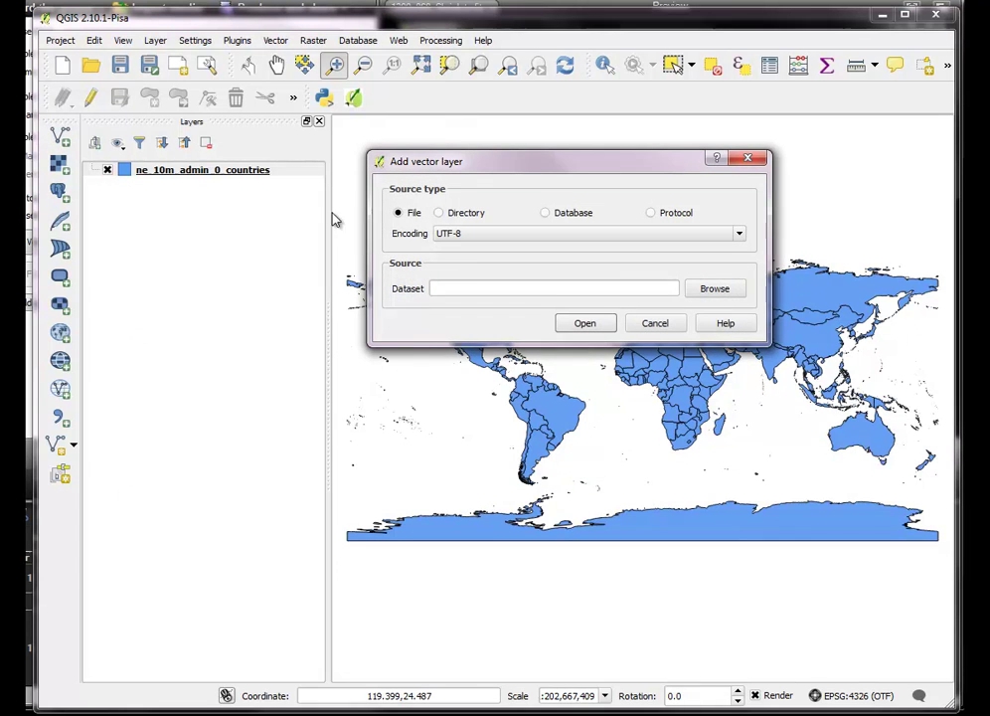
pyautogui.click(715, 289)
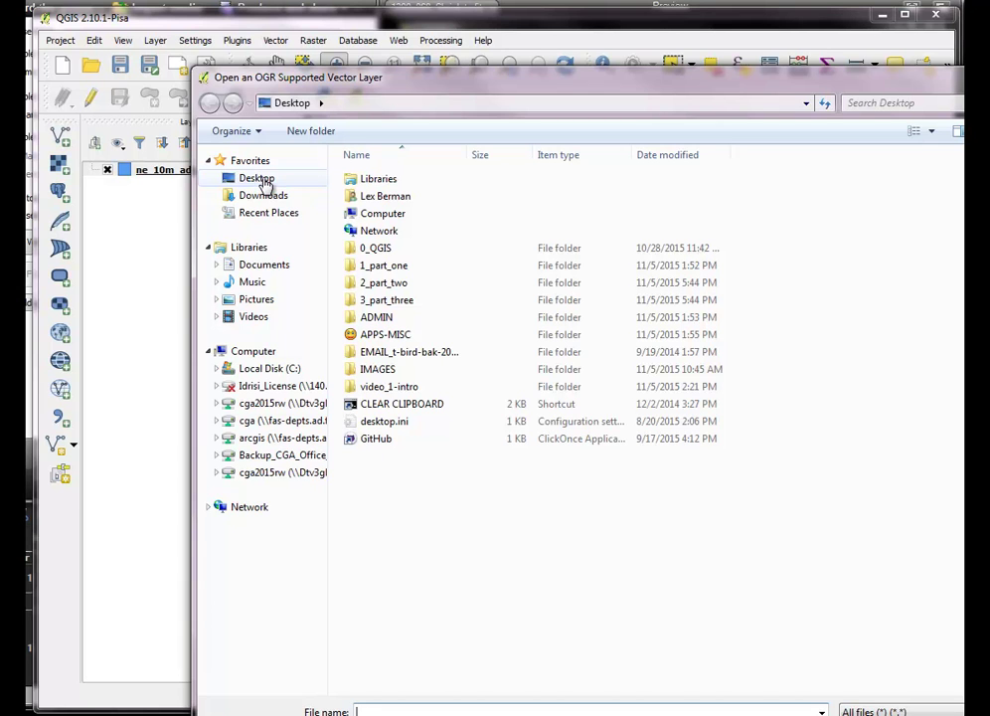
pyautogui.doubleClick(387, 285)
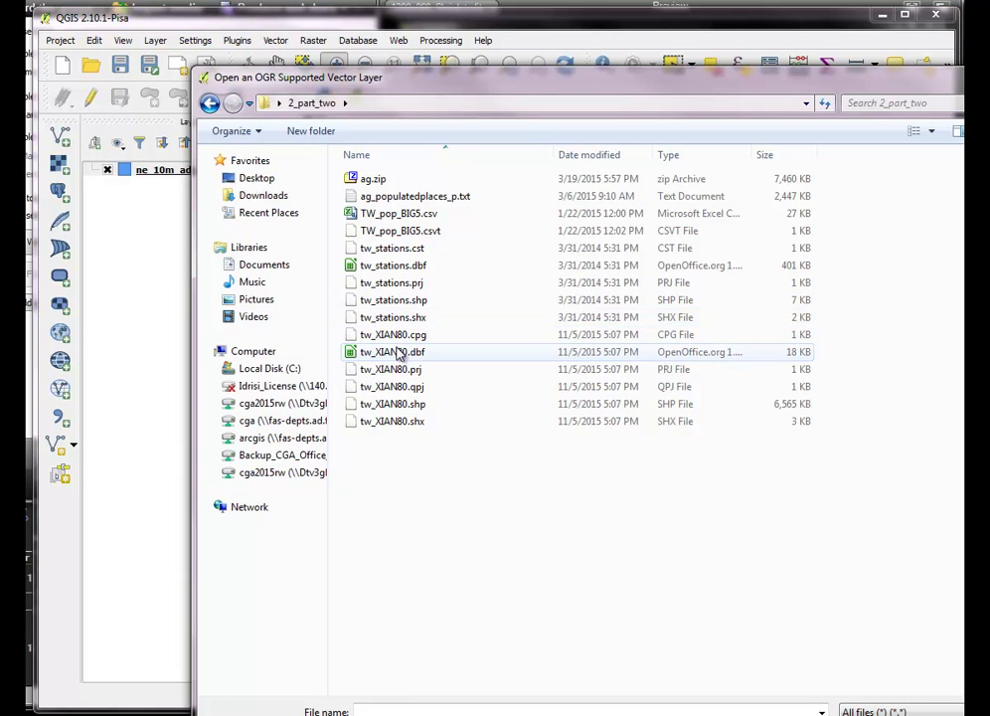
pyautogui.click(399, 406)
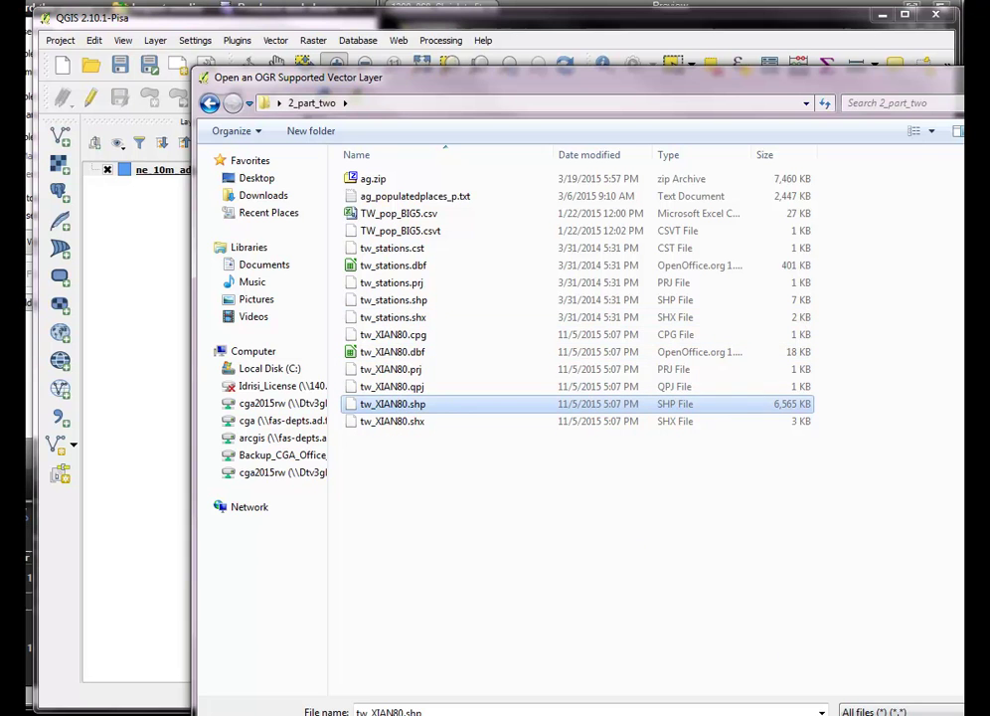
pyautogui.press('Return')
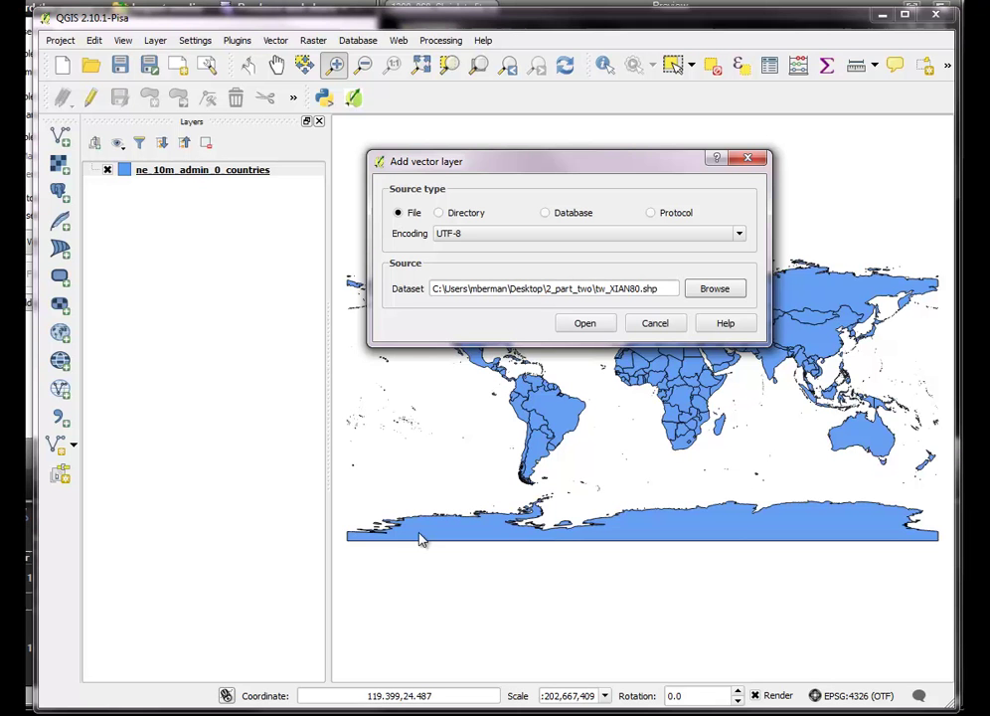
pyautogui.click(715, 289)
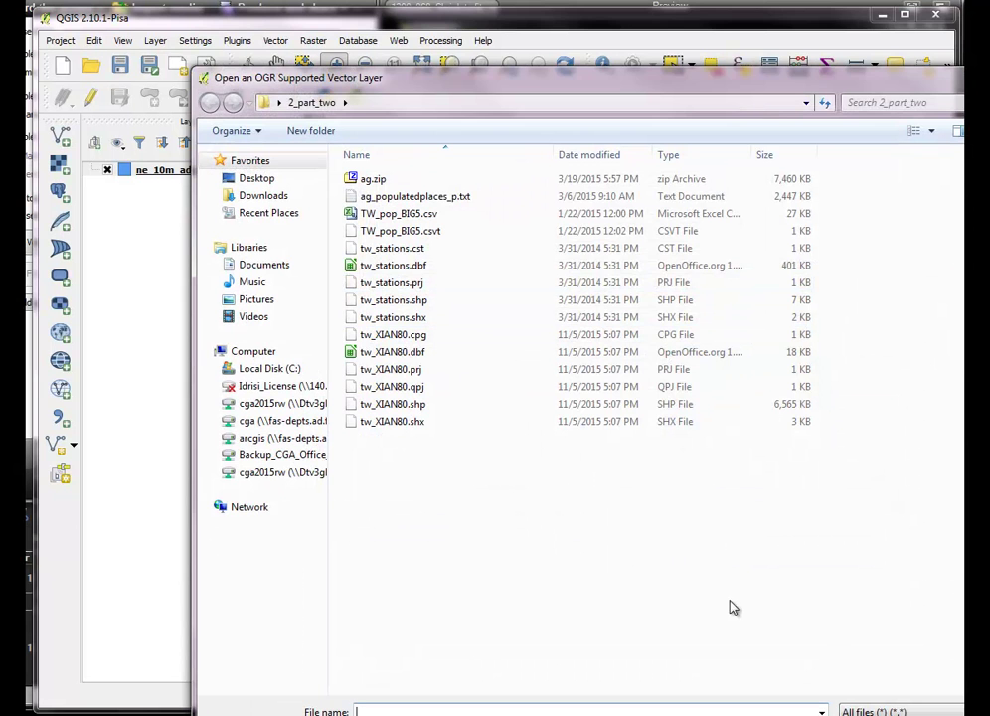
pyautogui.click(455, 404)
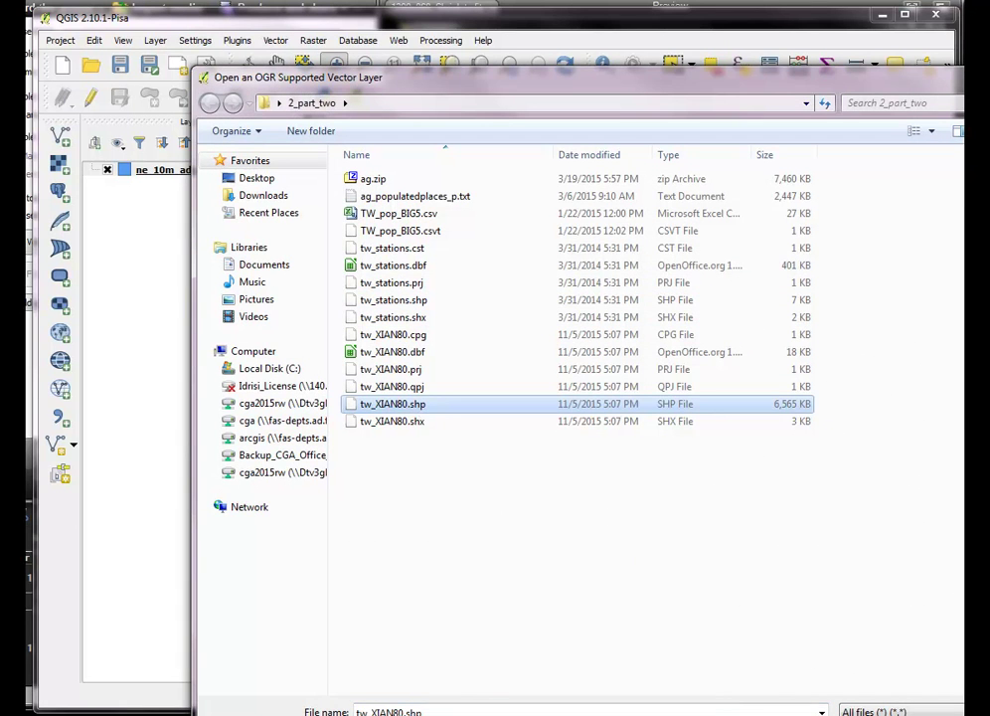
pyautogui.press('Return')
pyautogui.click(583, 323)
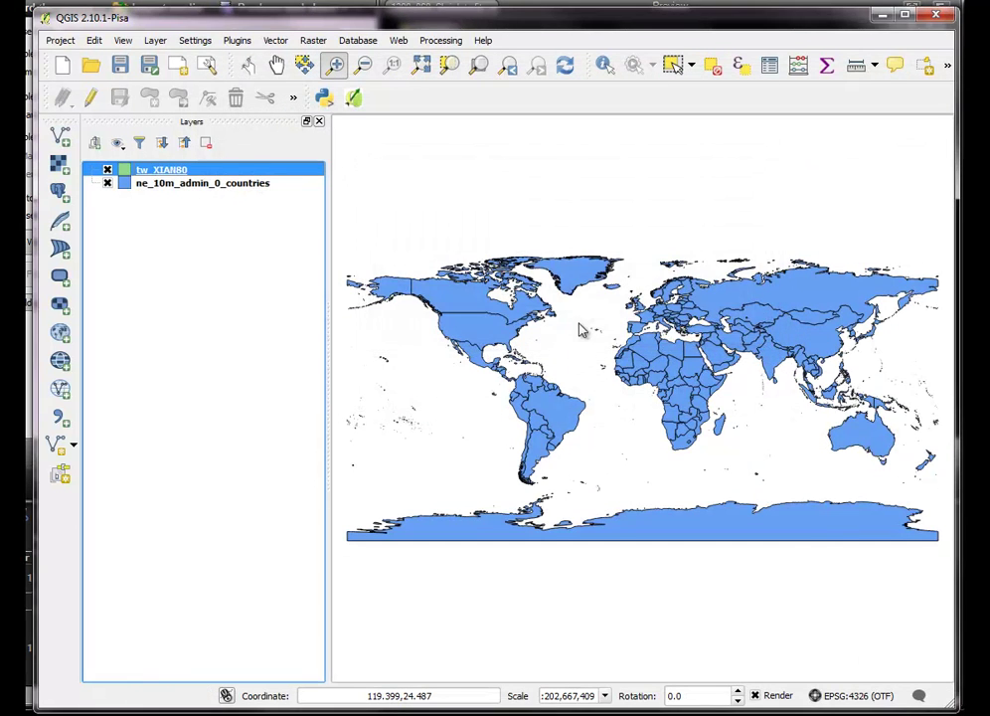
# Step: Zoom to tw_XIAN80, then load Taiwan_CARMA_Xian80.shp and TW_Railways.shp from 3_part_three
pyautogui.rightClick(154, 171)
pyautogui.click(180, 173)
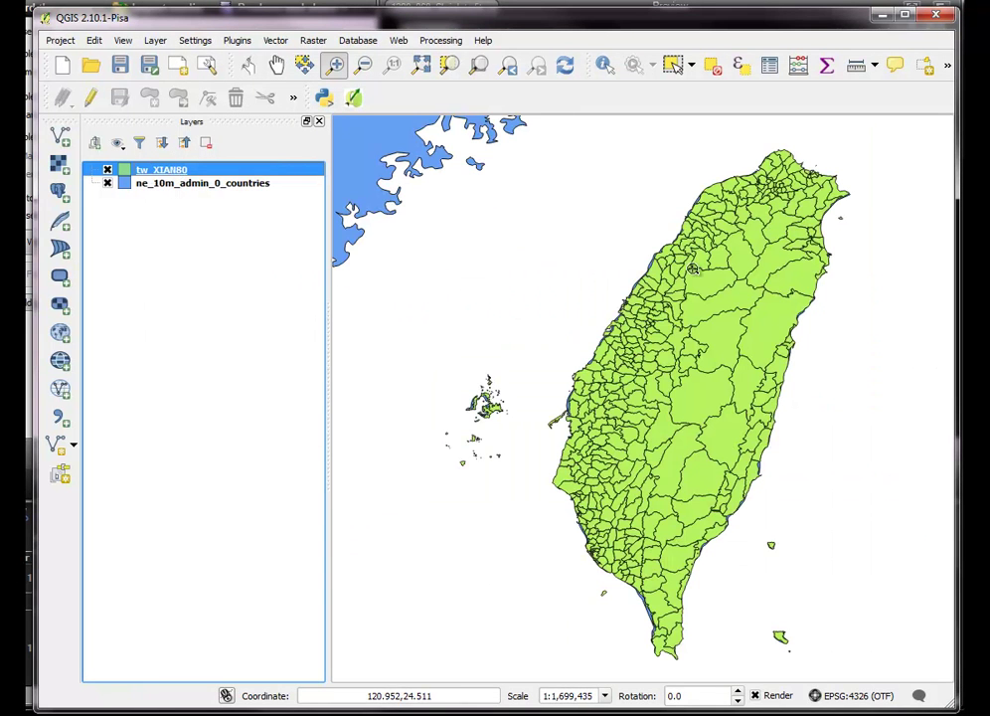
pyautogui.click(59, 136)
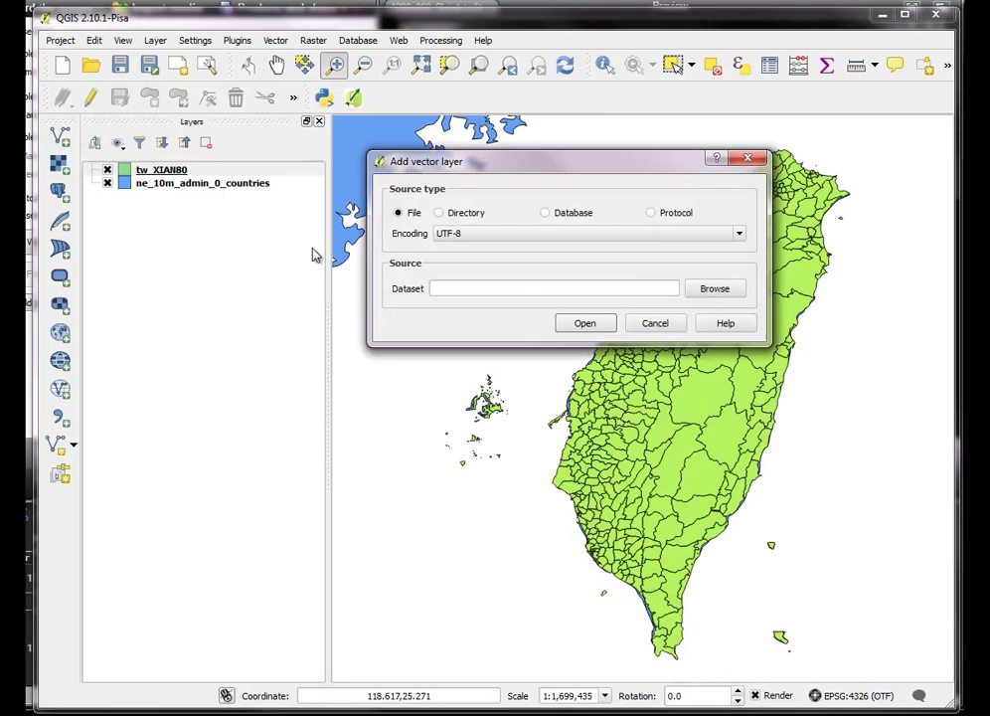
pyautogui.click(712, 290)
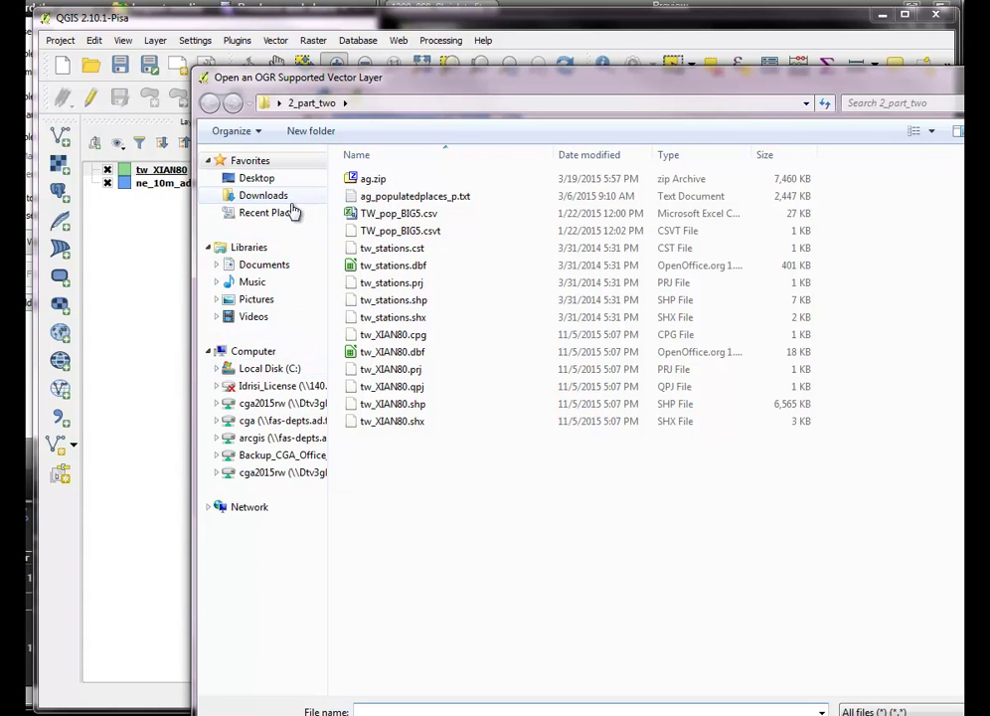
pyautogui.click(260, 178)
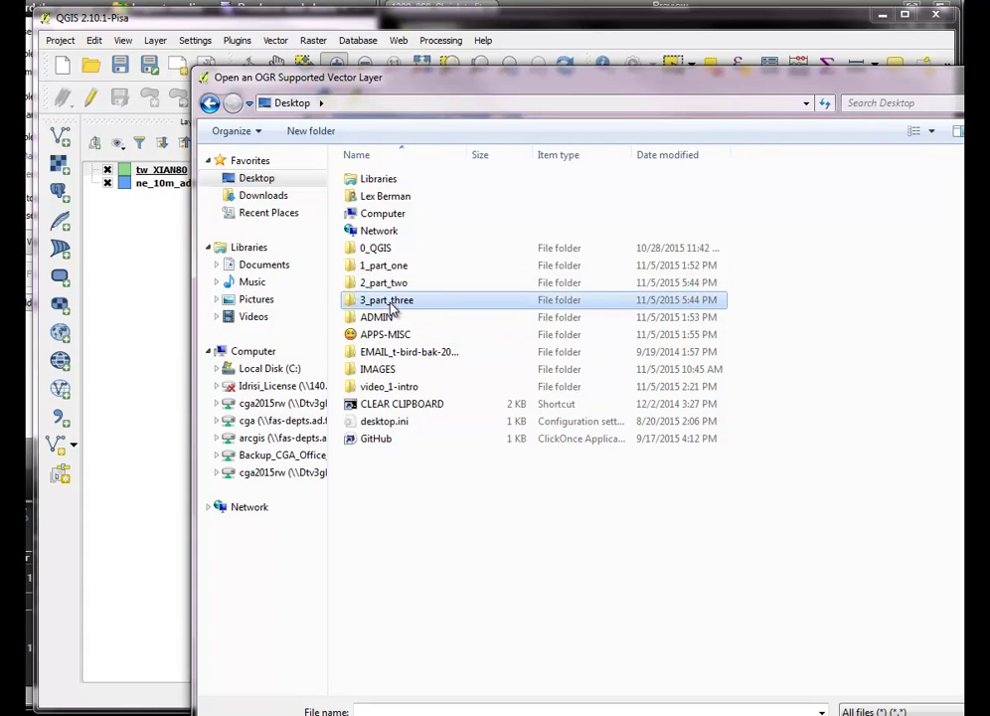
pyautogui.doubleClick(396, 301)
pyautogui.click(429, 232)
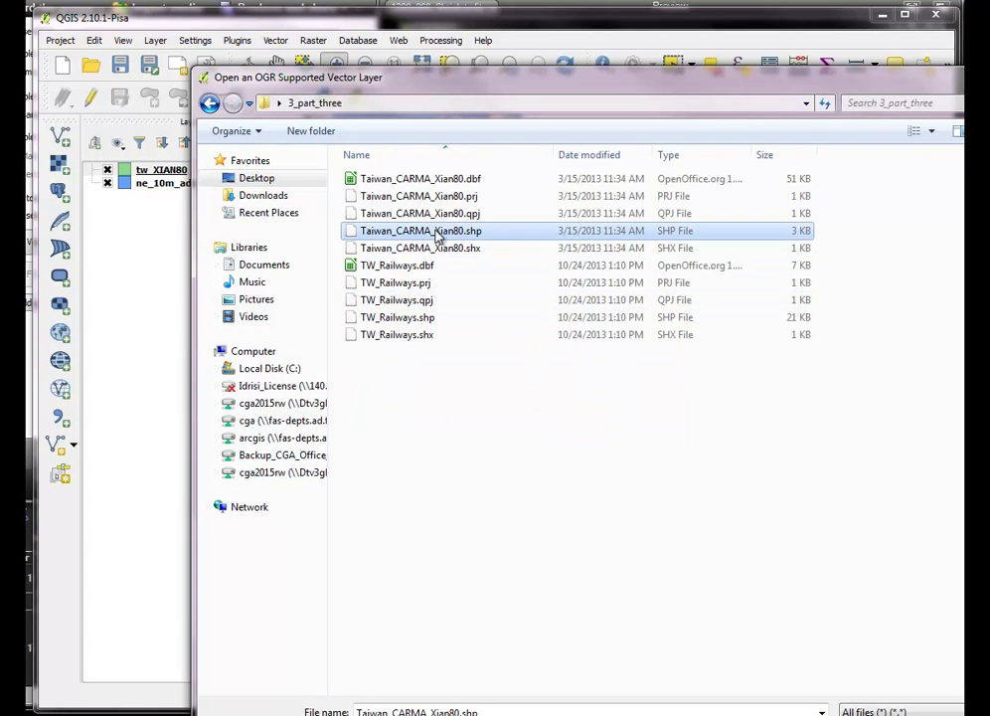
pyautogui.keyDown('ctrl'); pyautogui.click(425, 318); pyautogui.keyUp('ctrl')
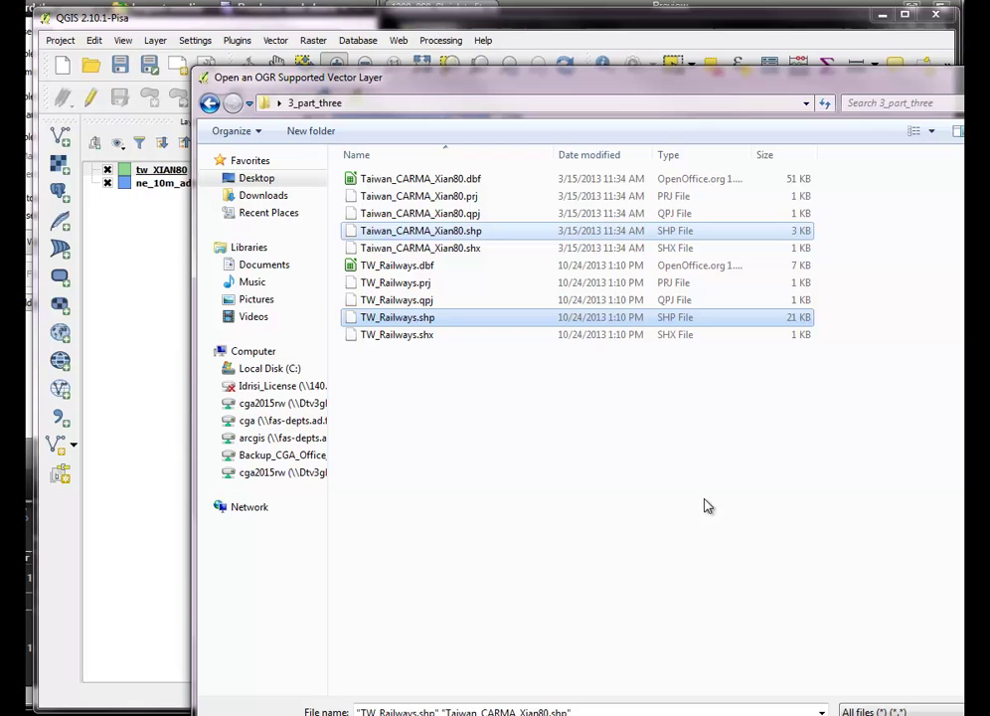
pyautogui.press('Return')
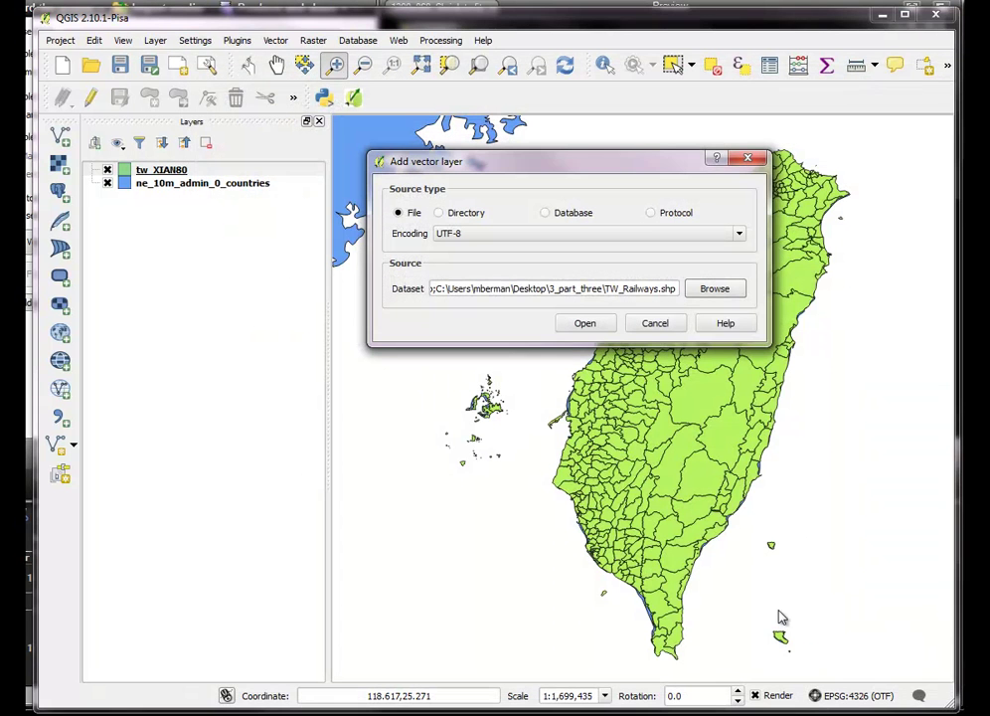
pyautogui.click(582, 323)
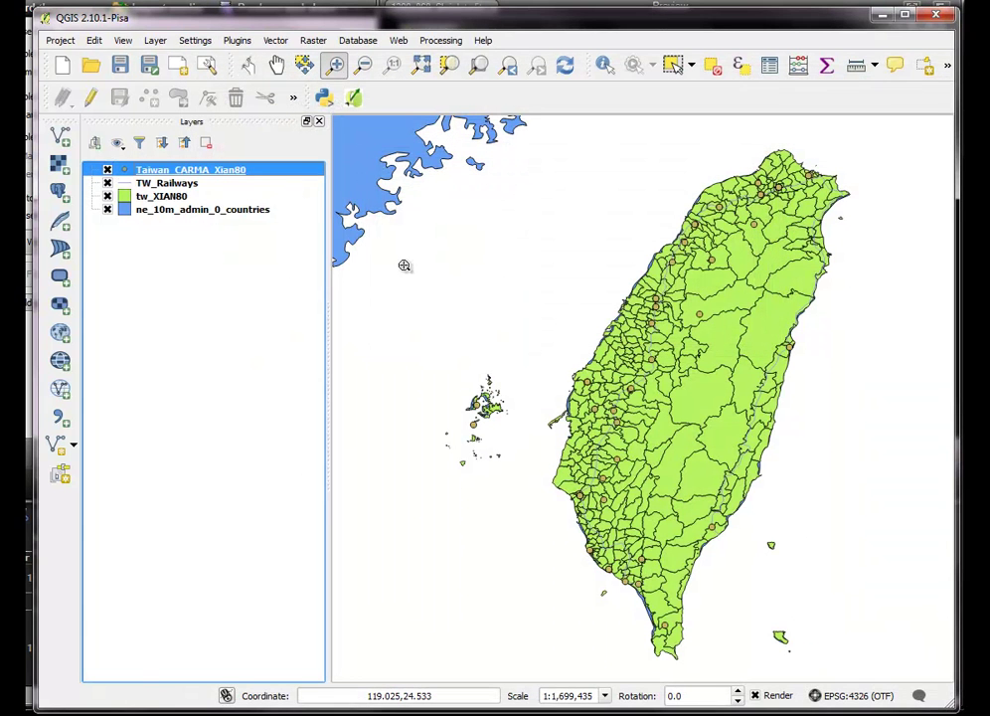
# Step: Style TW_Railways red (#e8162f) with width 0.66, and switch off the tw_XIAN80 layer
pyautogui.click(150, 184)
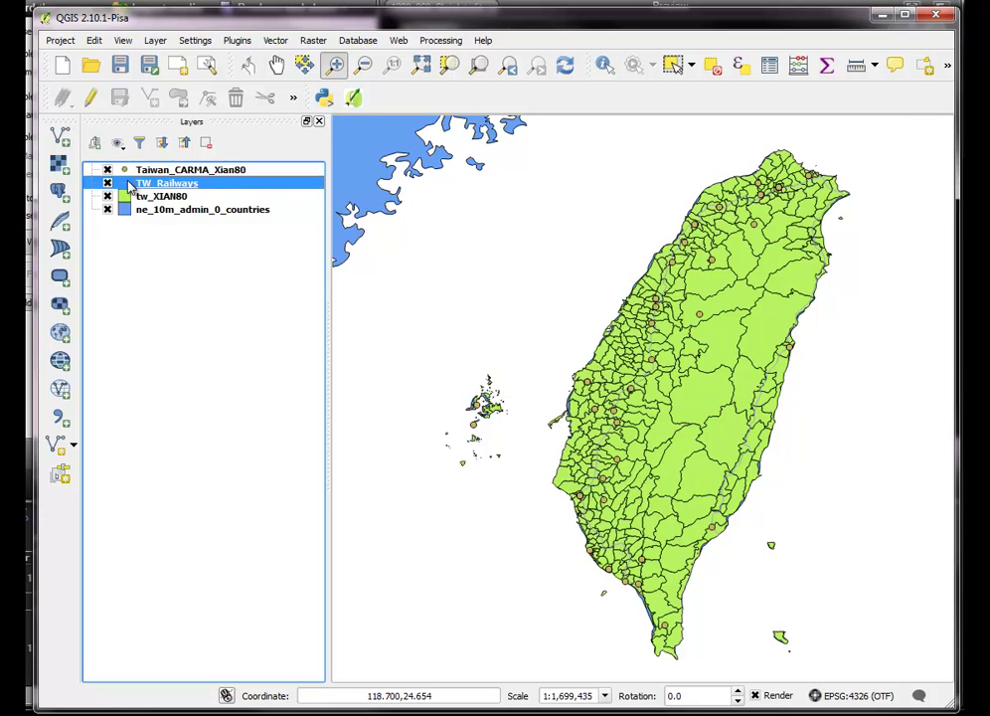
pyautogui.doubleClick(130, 188)
pyautogui.click(629, 212)
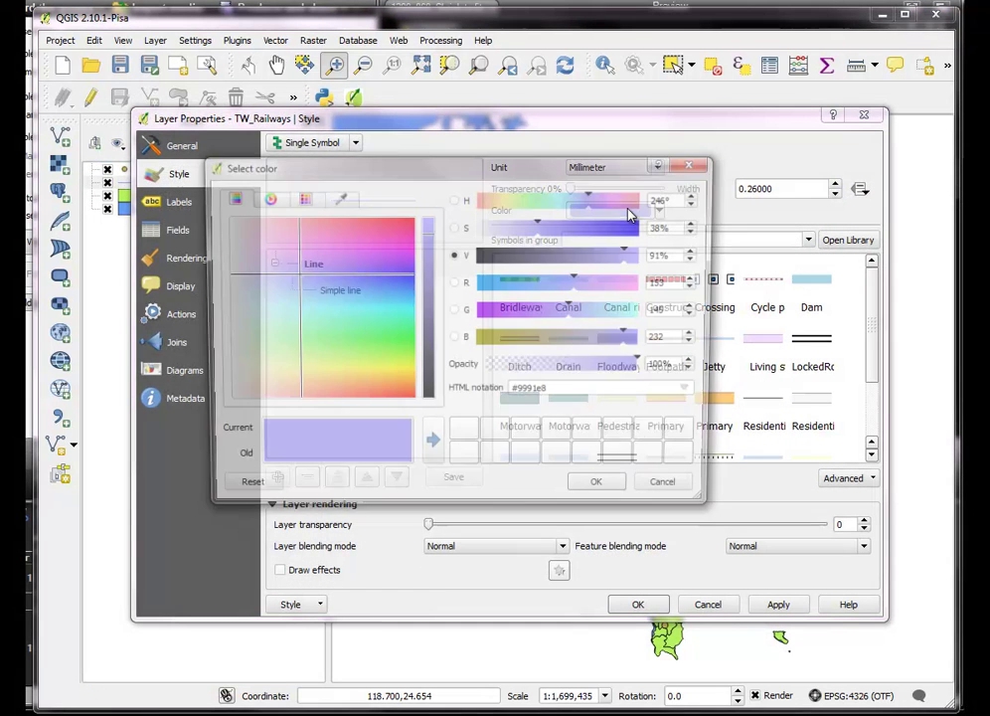
pyautogui.click(397, 226)
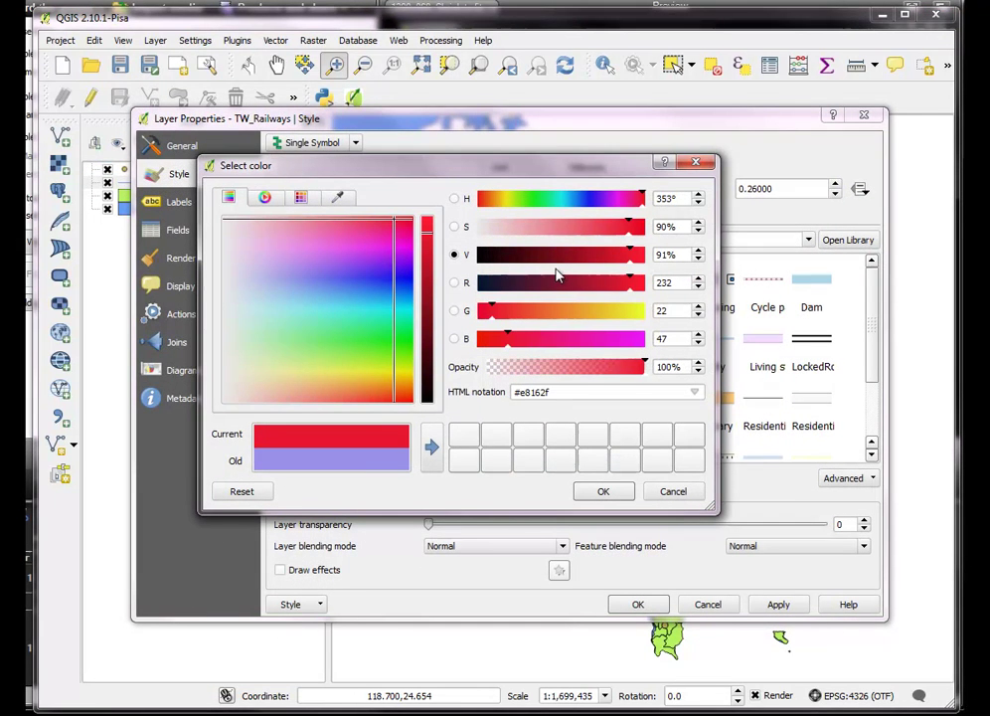
pyautogui.click(603, 491)
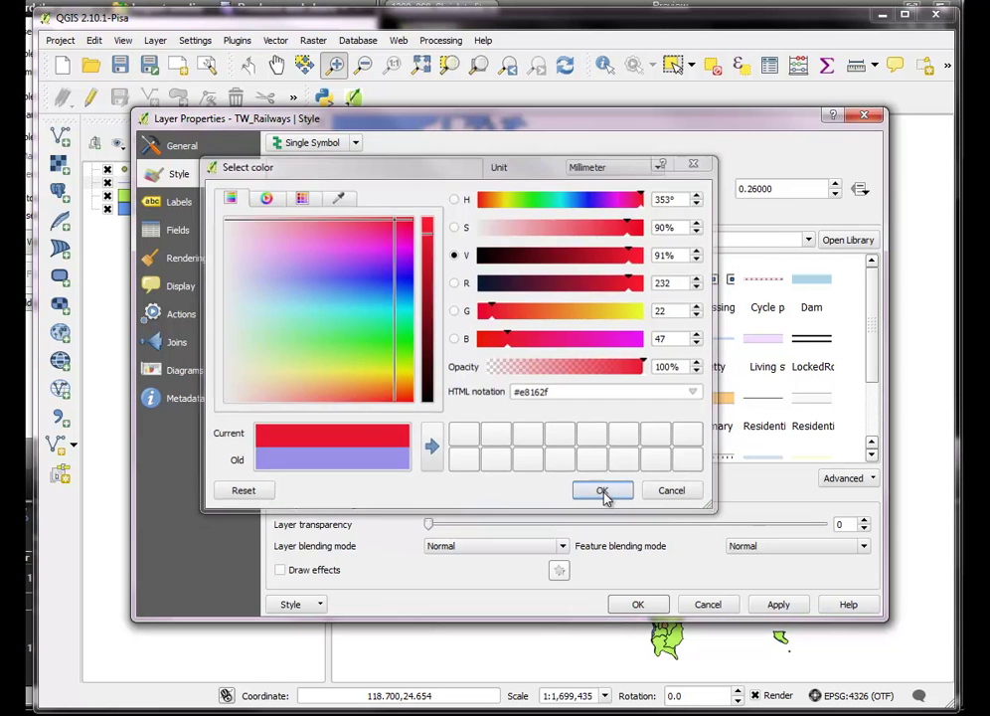
pyautogui.scroll(2, 836, 189)
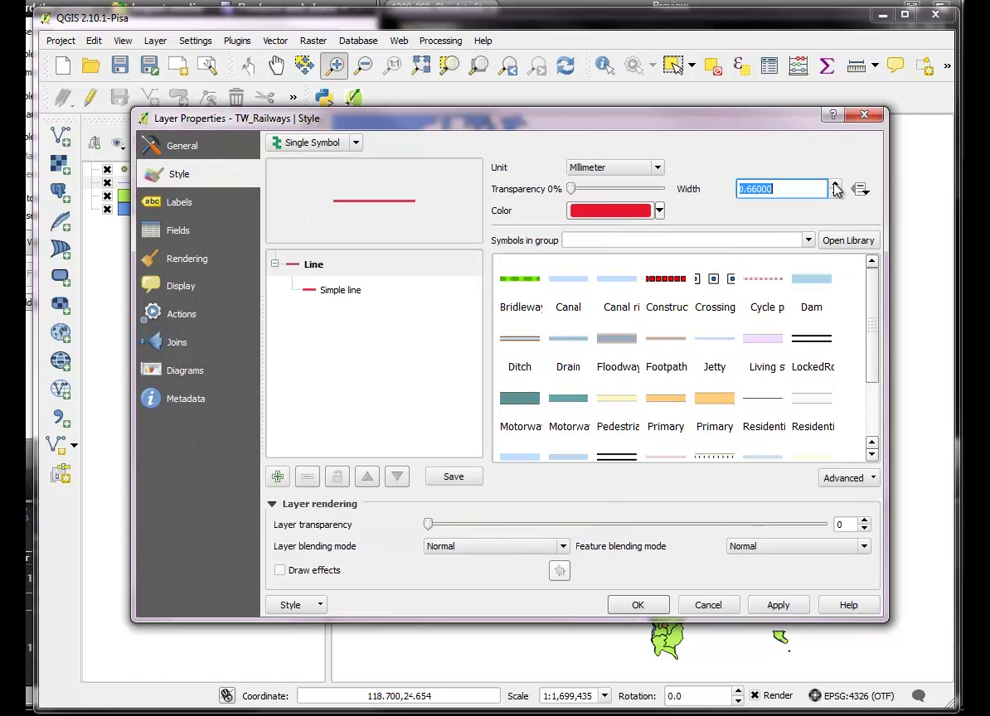
pyautogui.click(639, 604)
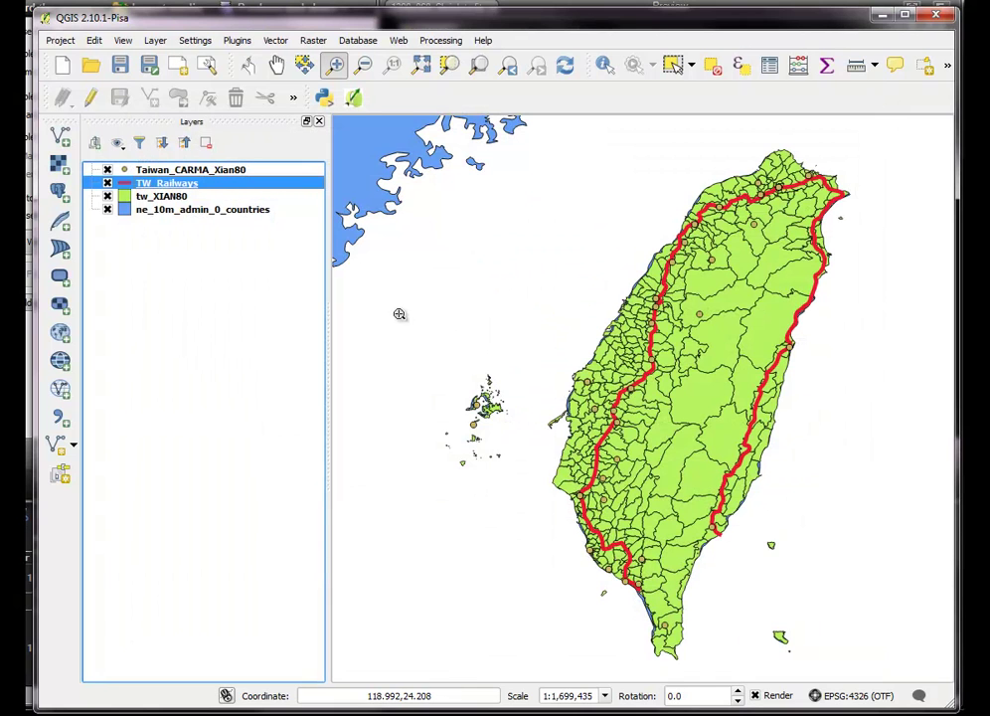
pyautogui.click(107, 196)
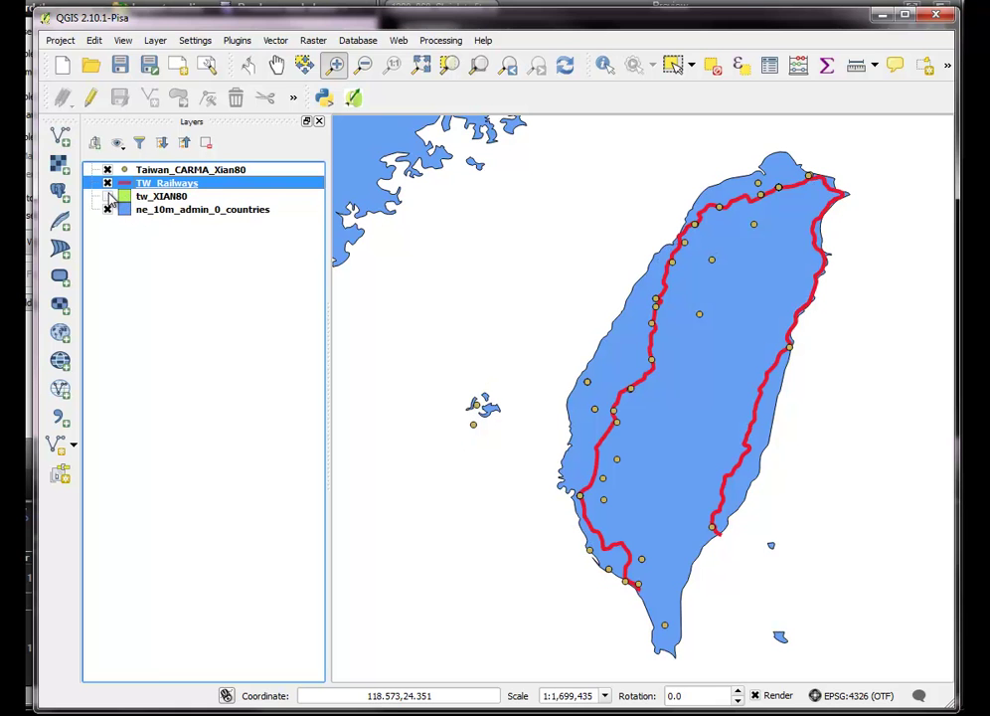
# Step: Verify Taiwan_CARMA_Xian80 uses Xian 1980 / Gauss-Kruger zone 19 (EPSG:2333)
pyautogui.click(183, 202)
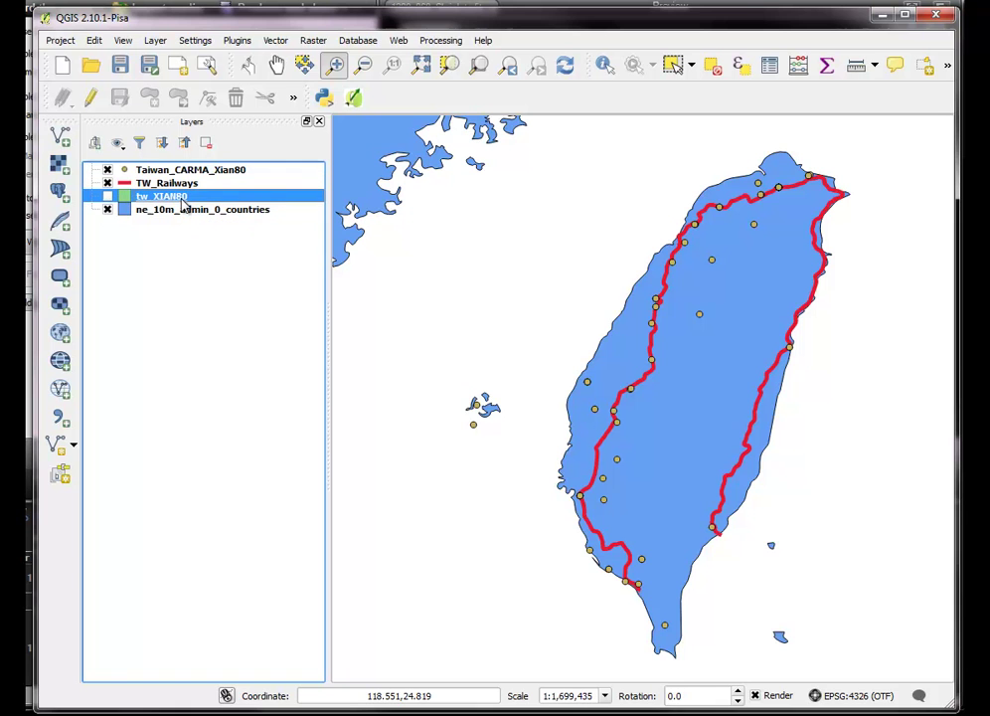
pyautogui.click(214, 171)
pyautogui.rightClick(216, 174)
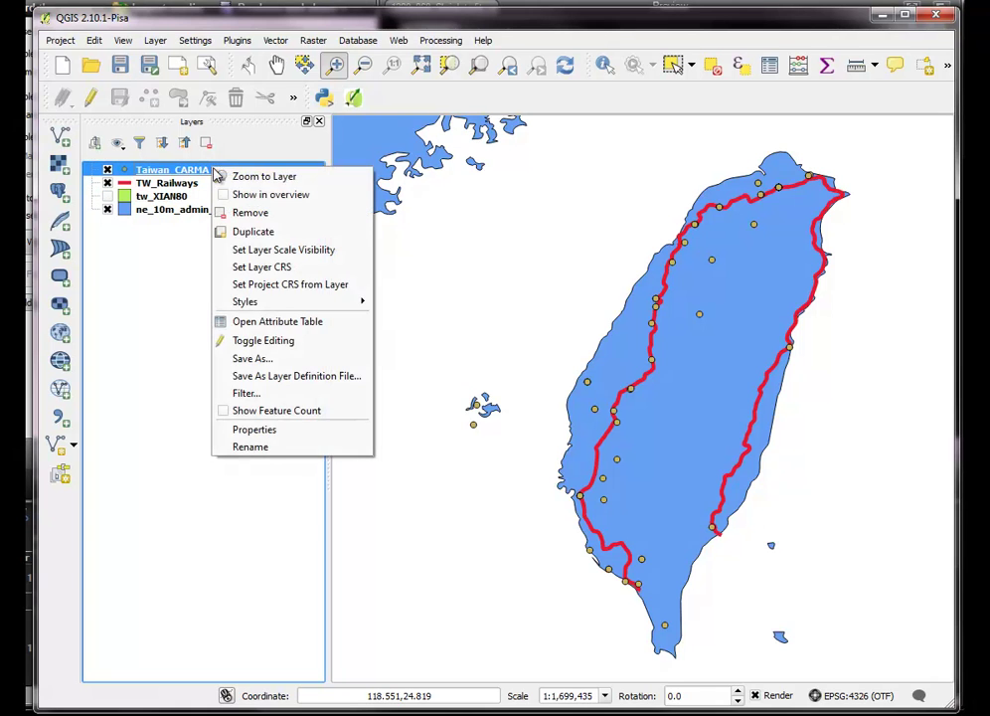
pyautogui.click(275, 434)
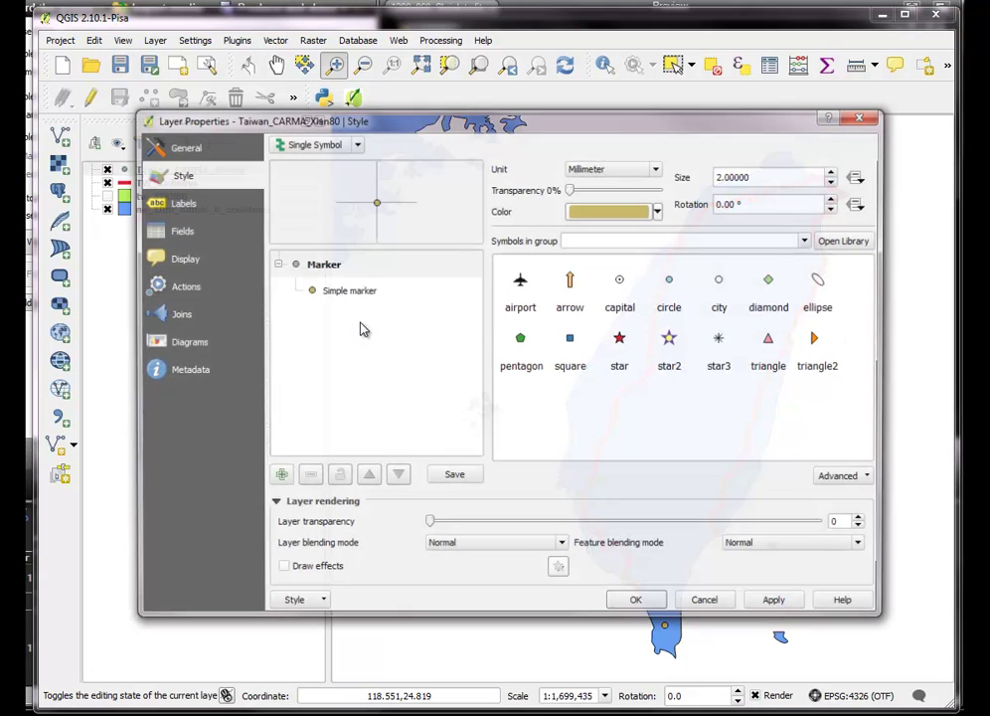
pyautogui.click(199, 150)
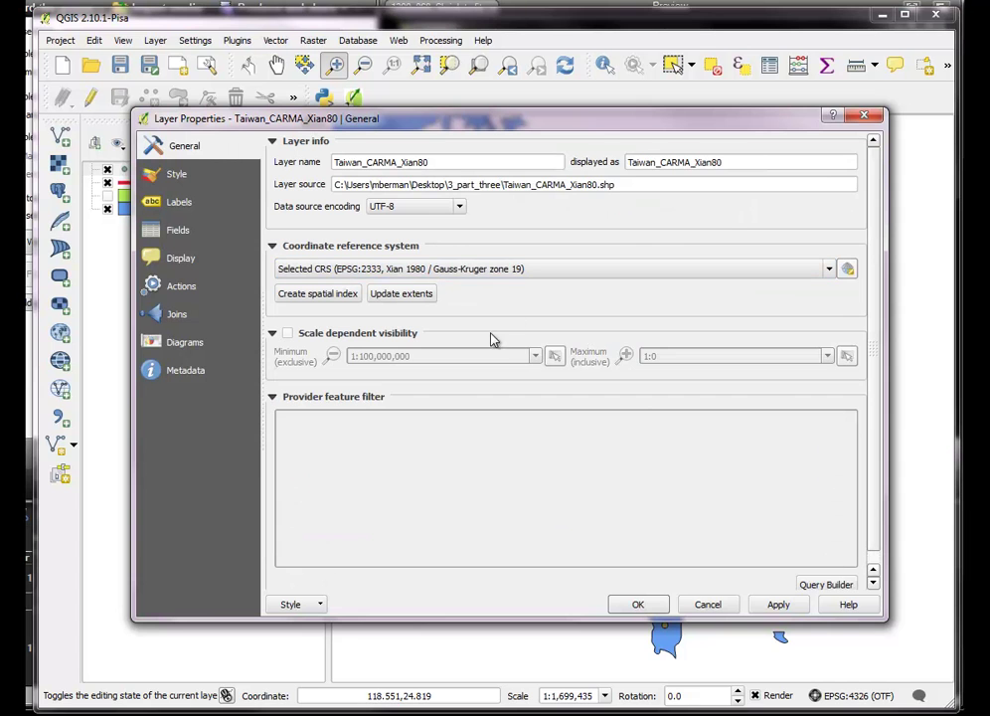
pyautogui.click(635, 605)
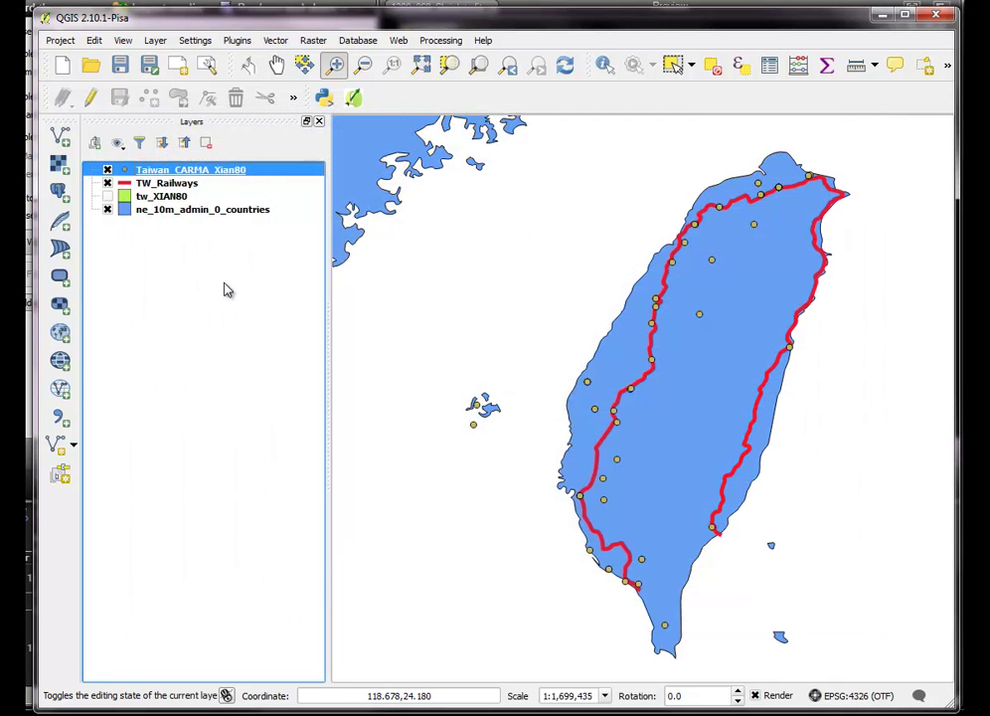
# Step: Verify TW_Railways also uses the EPSG:2333 projection
pyautogui.click(162, 183)
pyautogui.rightClick(160, 184)
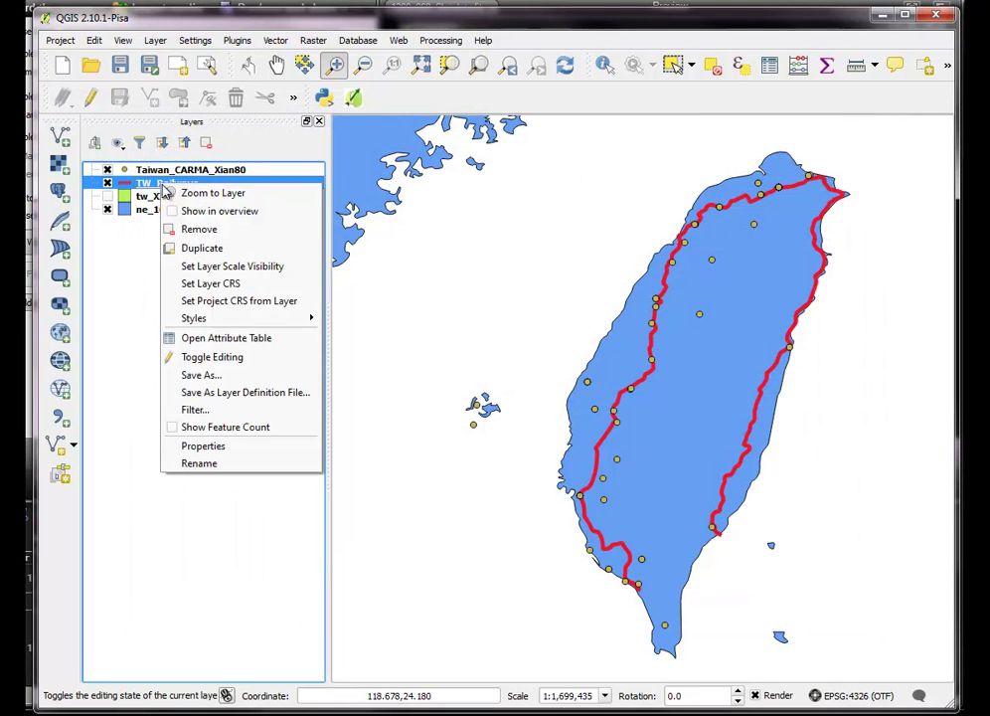
pyautogui.click(208, 446)
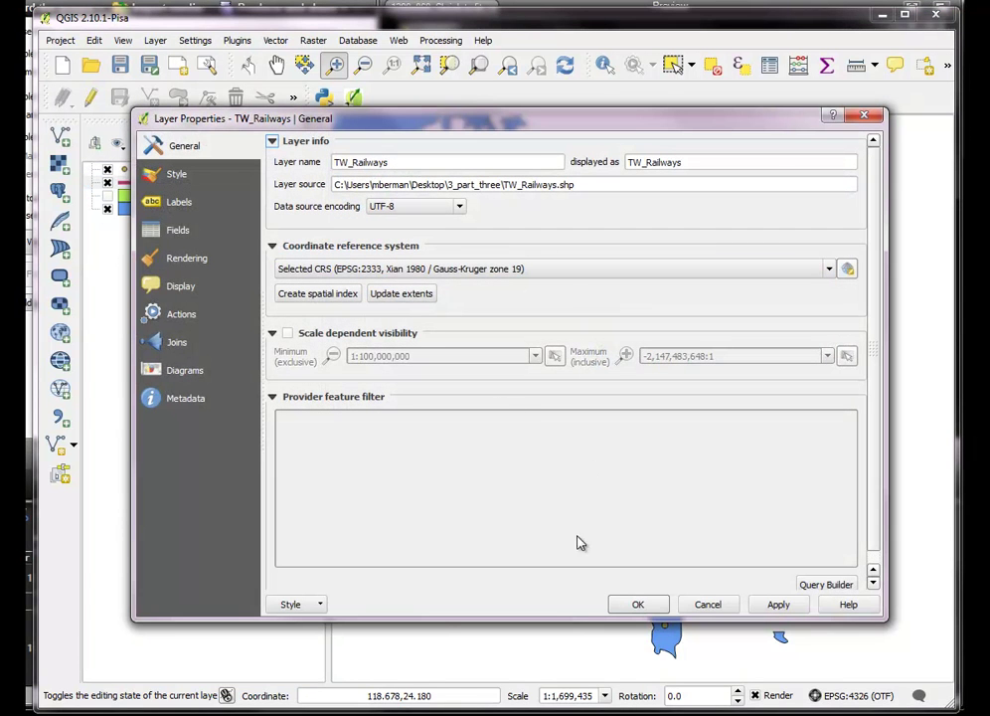
pyautogui.click(634, 603)
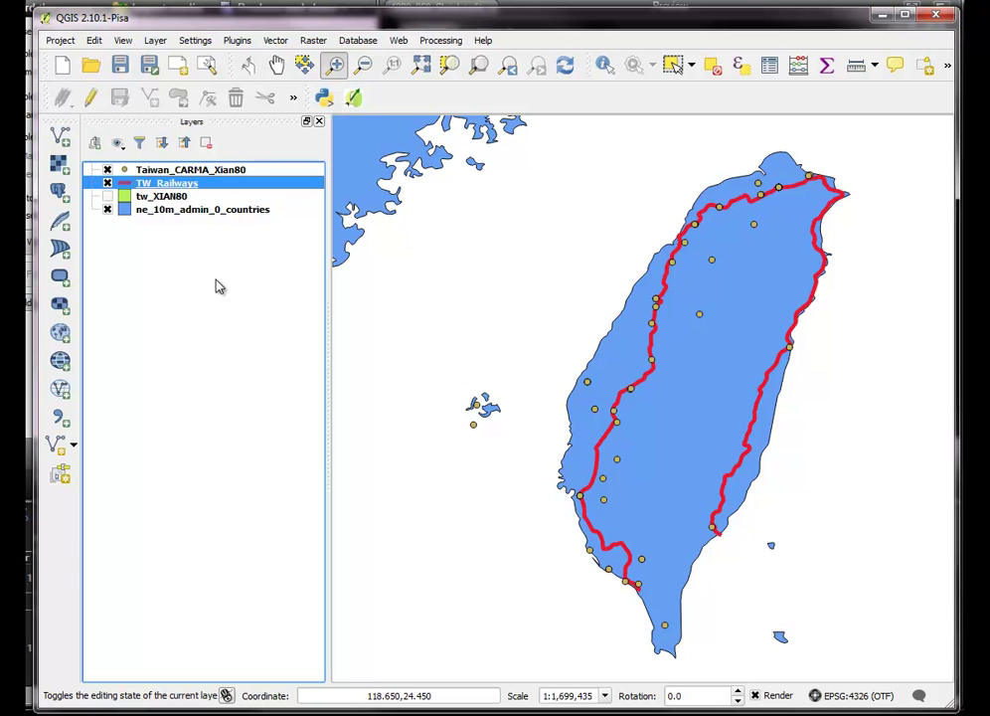
# Step: Buffer the Taiwan_CARMA_Xian80 points by 10000, saving the result as power_10km.shp
pyautogui.click(206, 173)
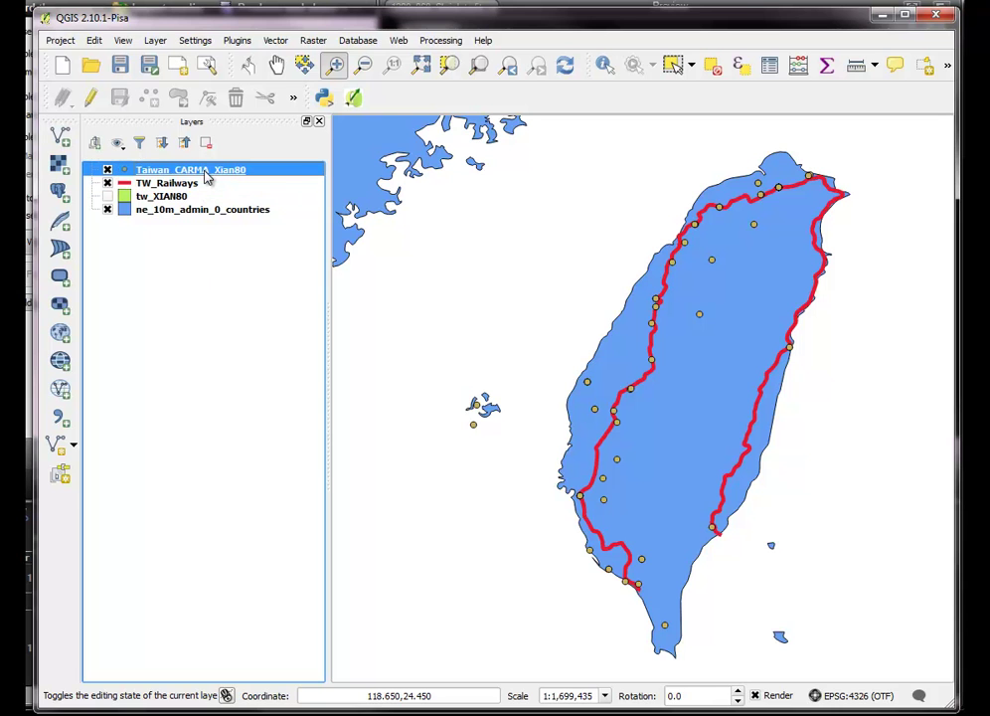
pyautogui.click(275, 41)
pyautogui.moveTo(309, 185)
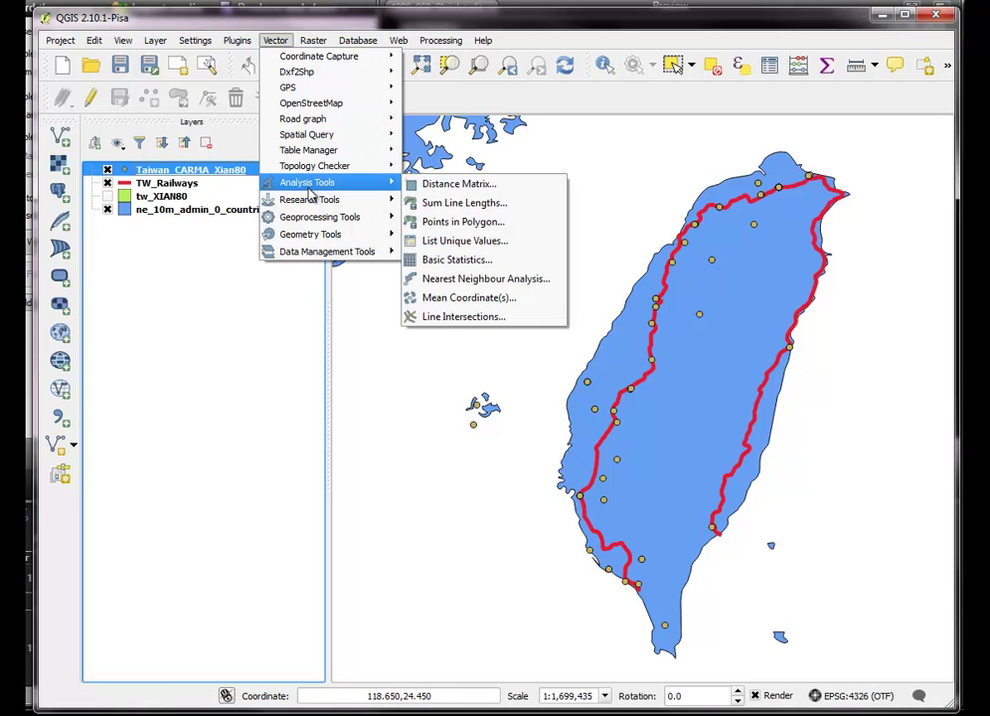
pyautogui.moveTo(328, 217)
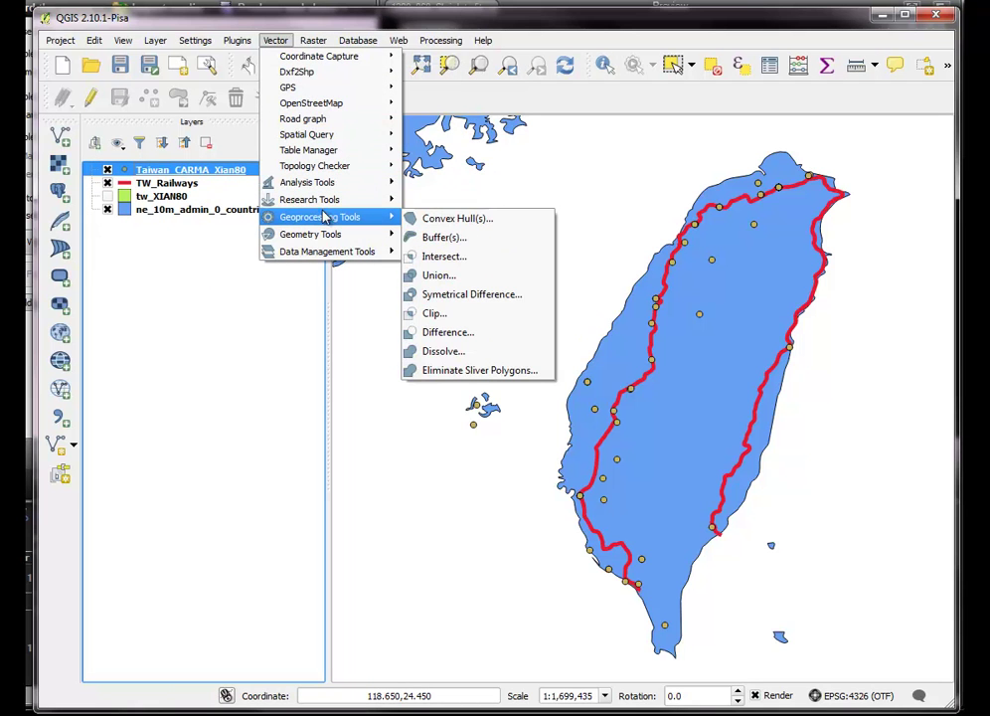
pyautogui.click(438, 242)
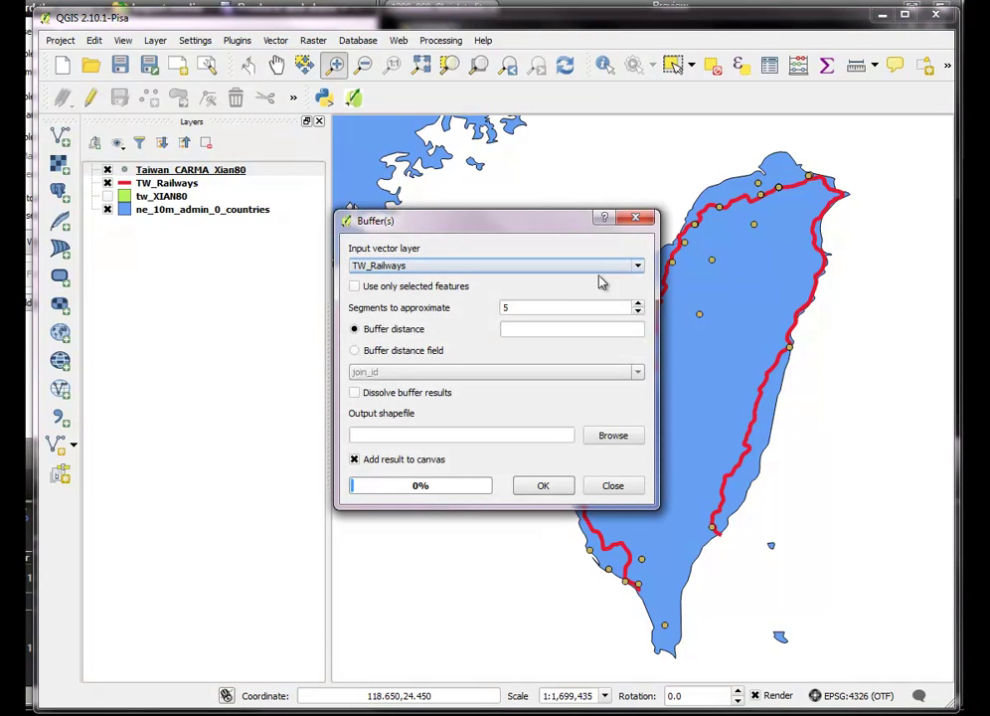
pyautogui.click(637, 267)
pyautogui.click(515, 292)
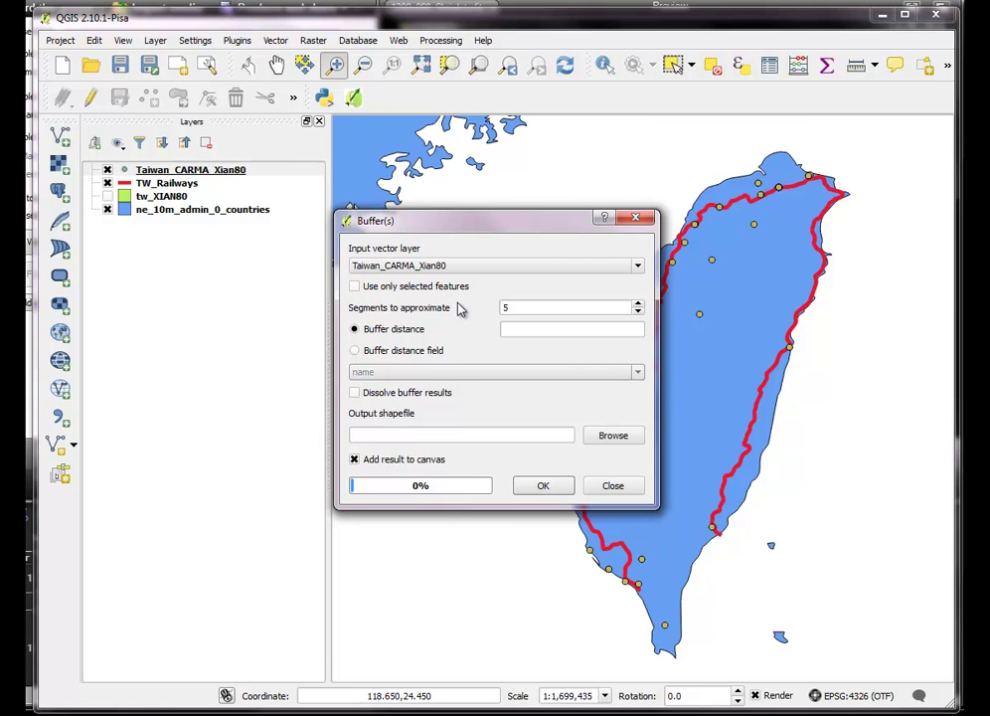
pyautogui.click(513, 329)
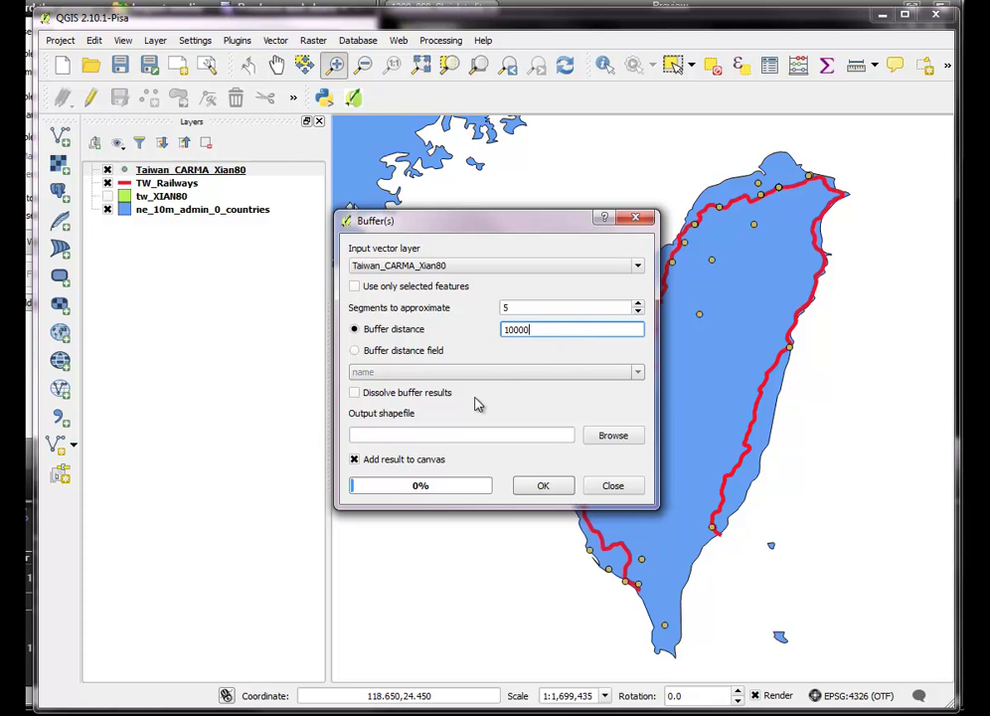
pyautogui.click(604, 437)
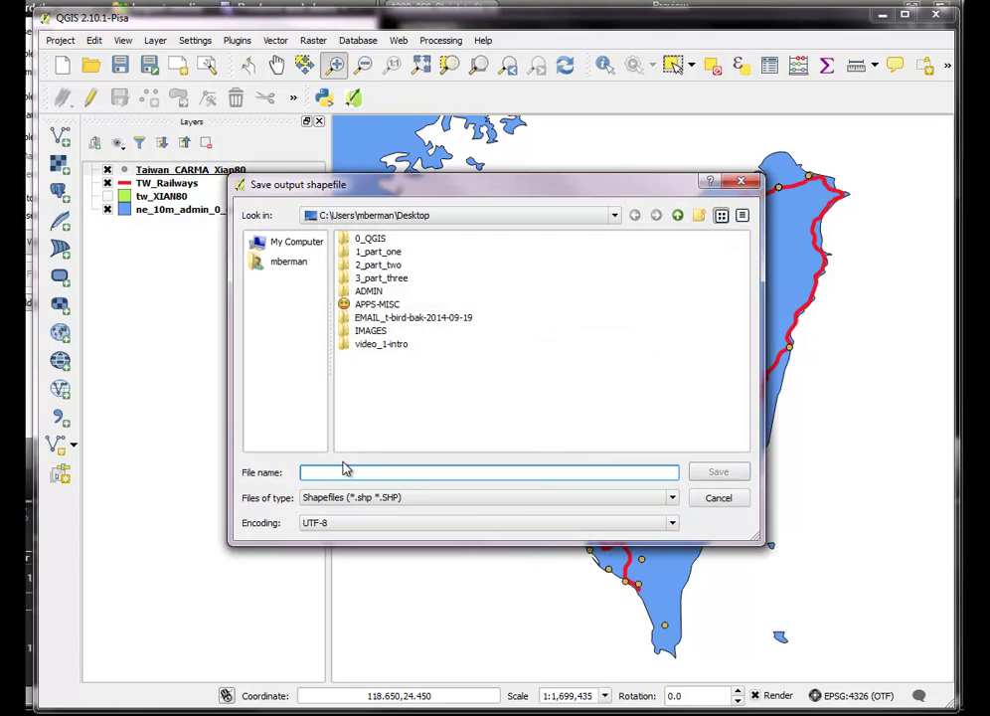
pyautogui.write('power_10km')
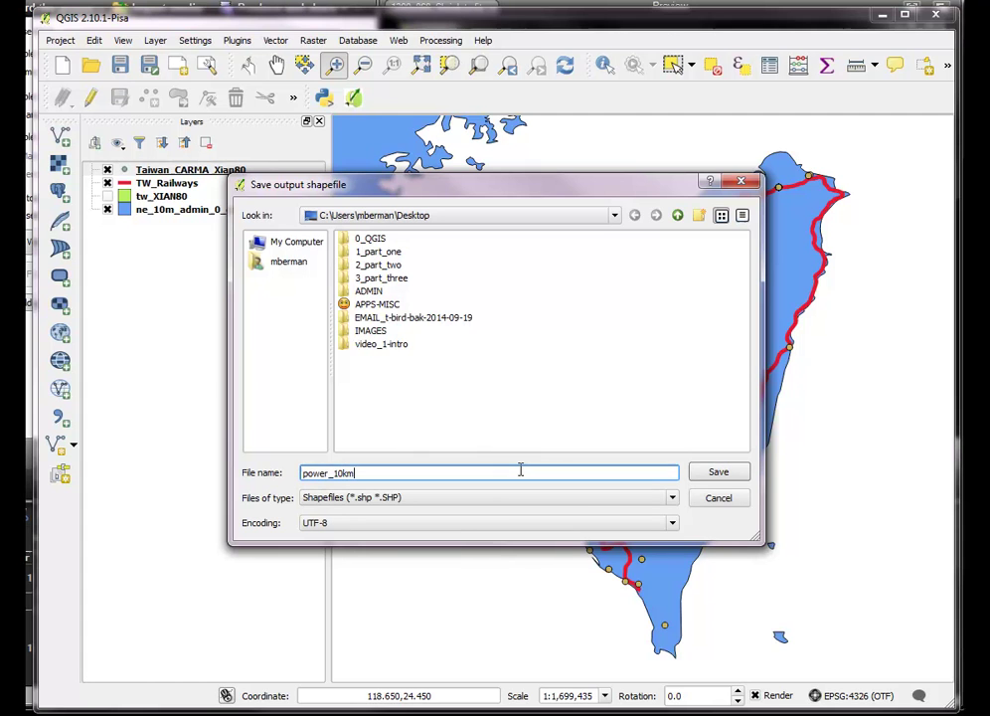
pyautogui.click(715, 473)
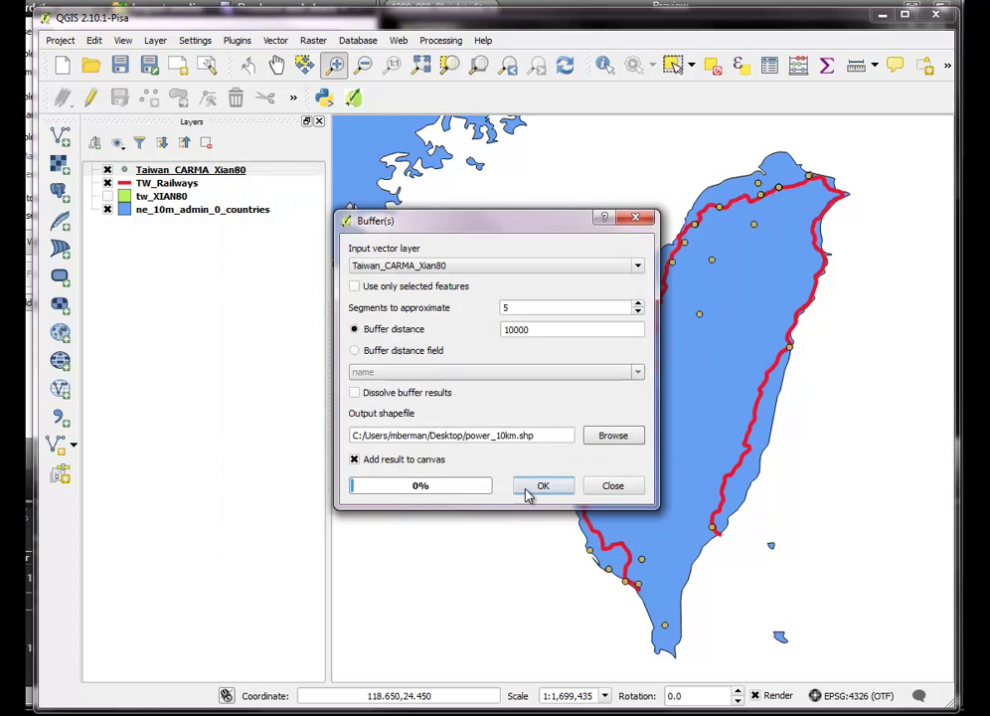
pyautogui.click(544, 488)
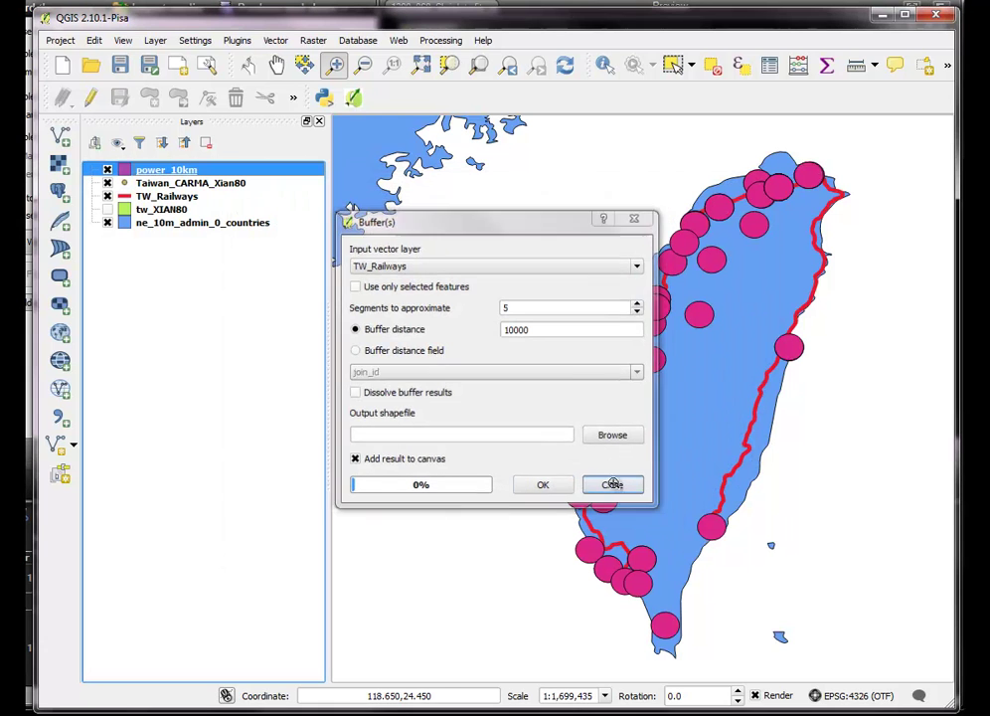
# Step: Set up a Buffer(s) run on TW_Railways with a distance of 5000
pyautogui.click(613, 486)
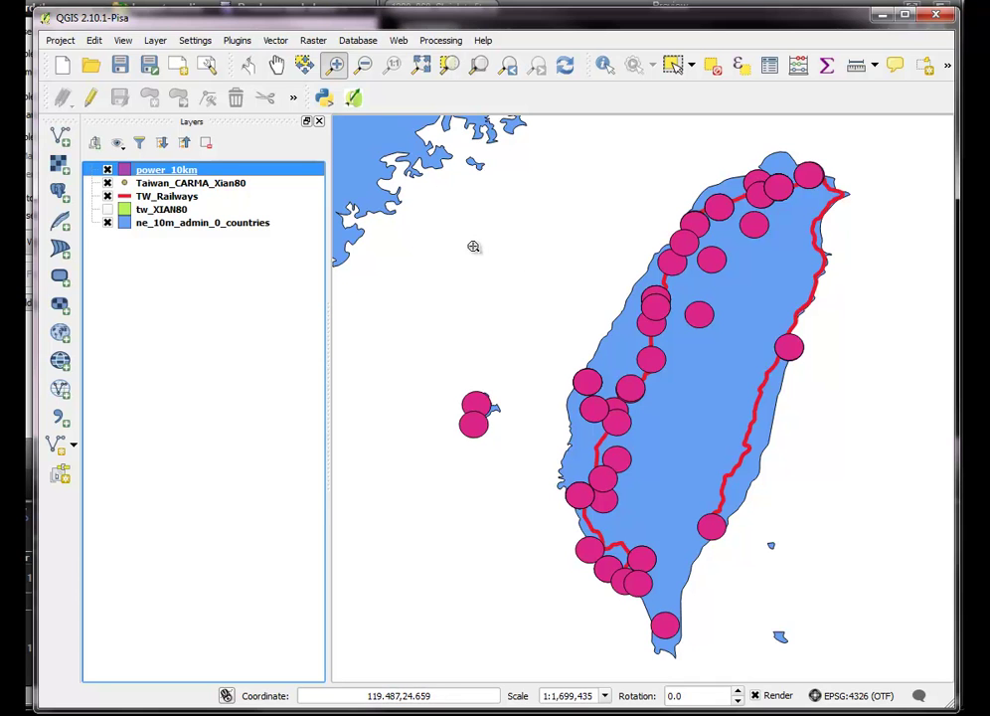
pyautogui.click(179, 198)
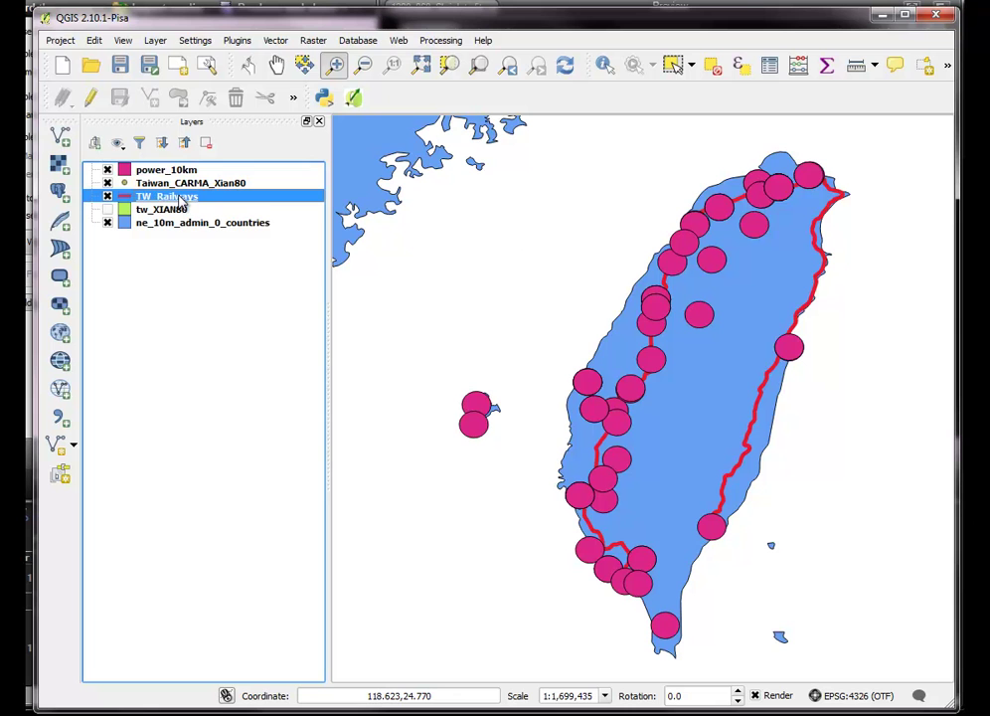
pyautogui.rightClick(179, 198)
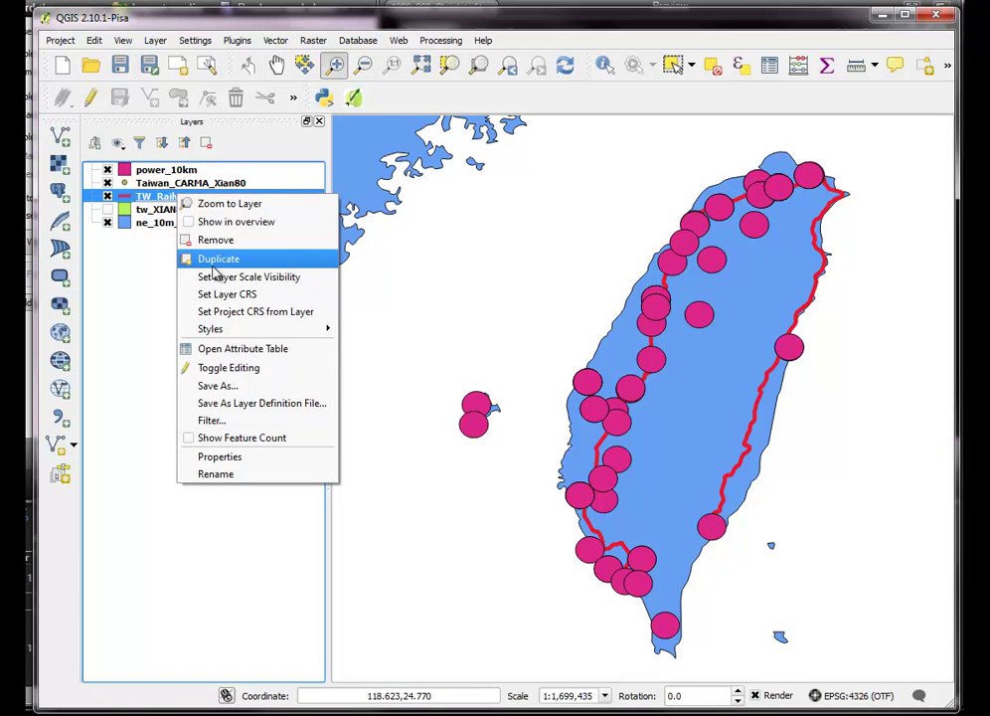
pyautogui.click(276, 40)
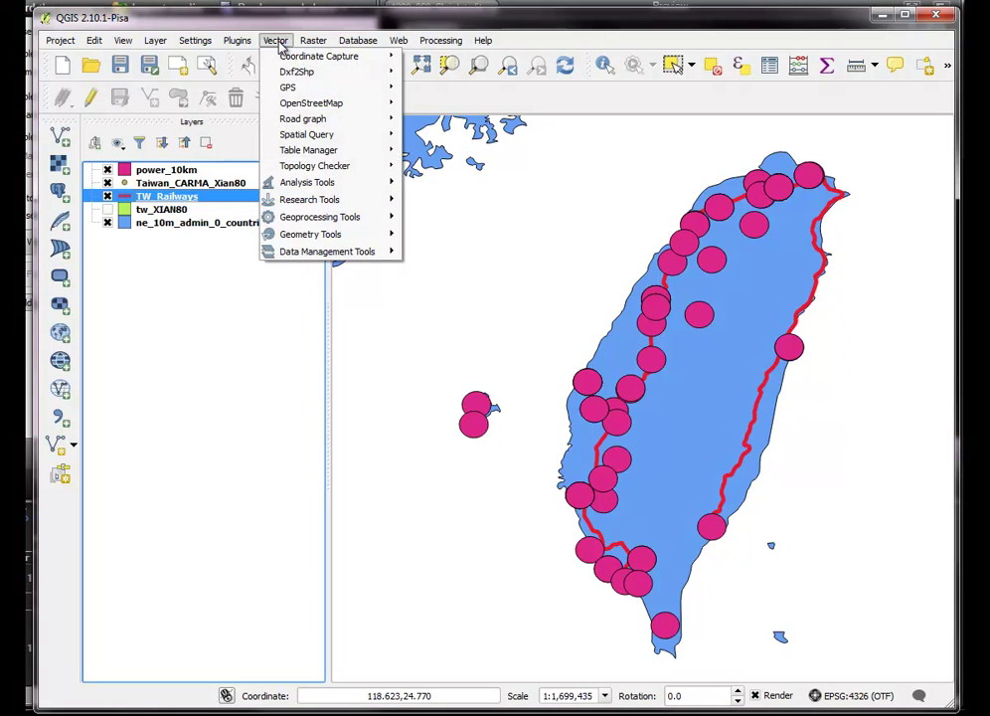
pyautogui.moveTo(317, 217)
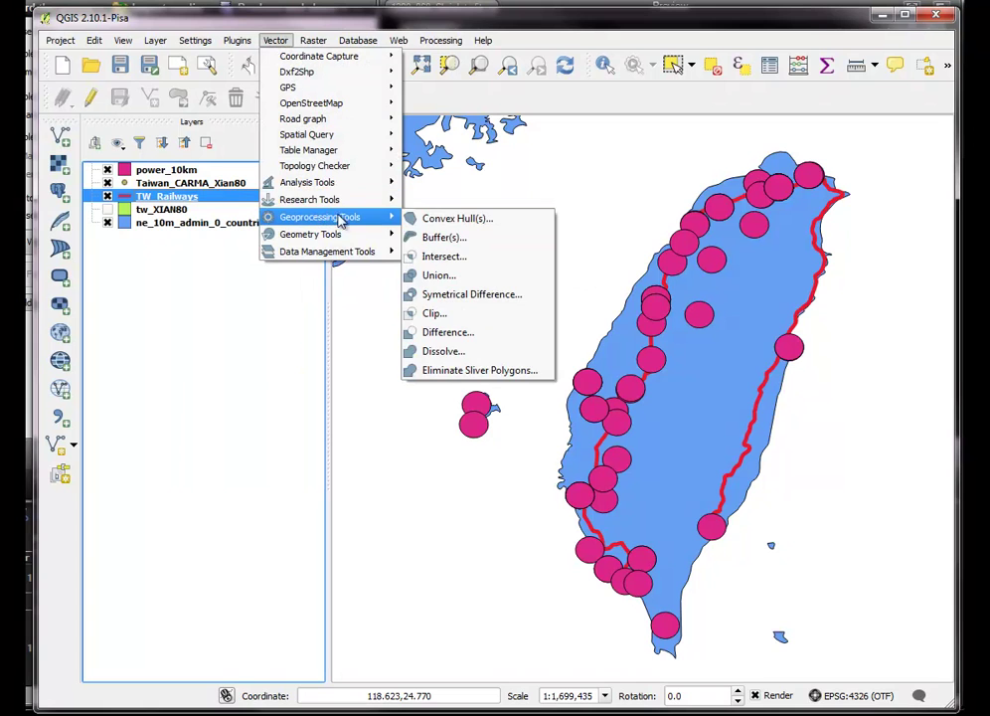
pyautogui.click(443, 237)
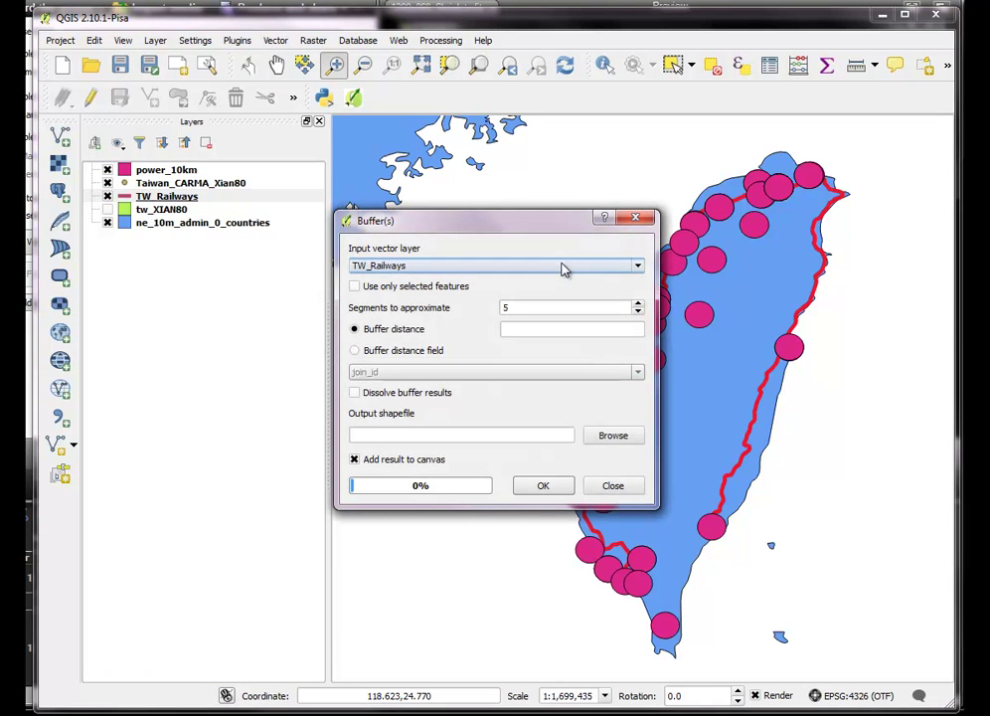
pyautogui.click(509, 329)
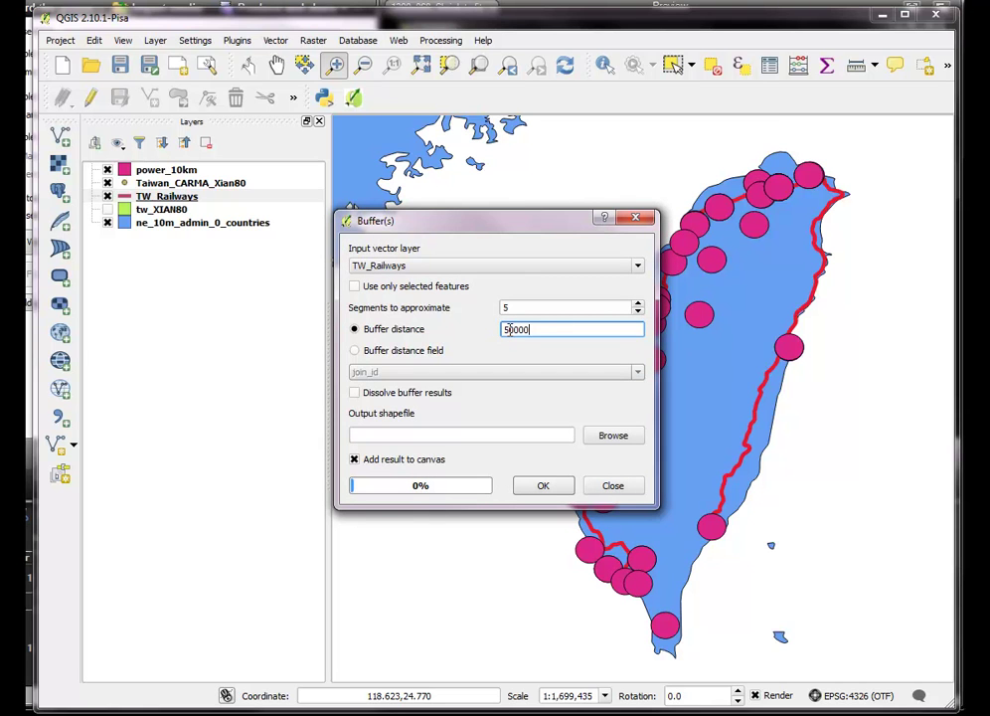
pyautogui.write('50000')
pyautogui.press('BackSpace')
# Step: Save the railway buffer output as rail_5km.shp and run it
pyautogui.click(555, 486)
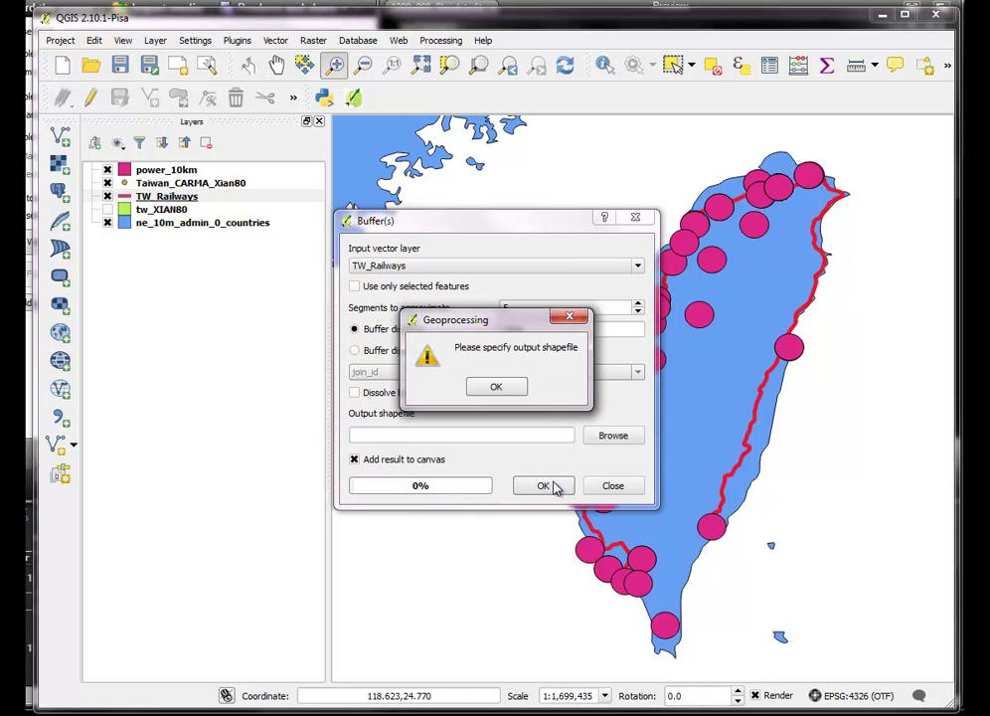
pyautogui.click(497, 388)
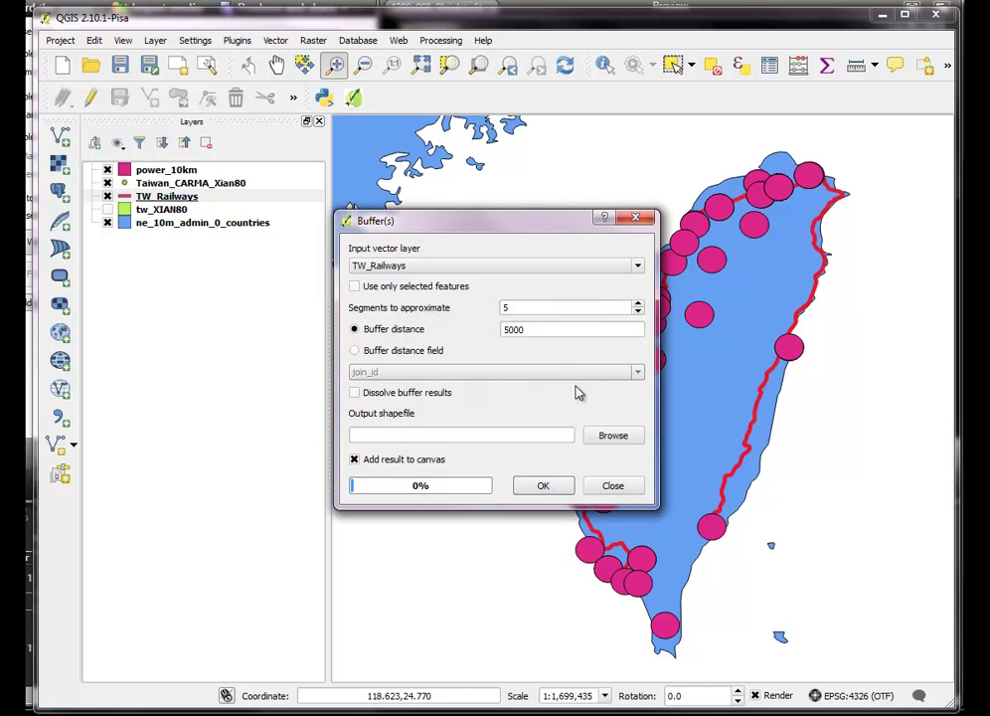
pyautogui.click(614, 442)
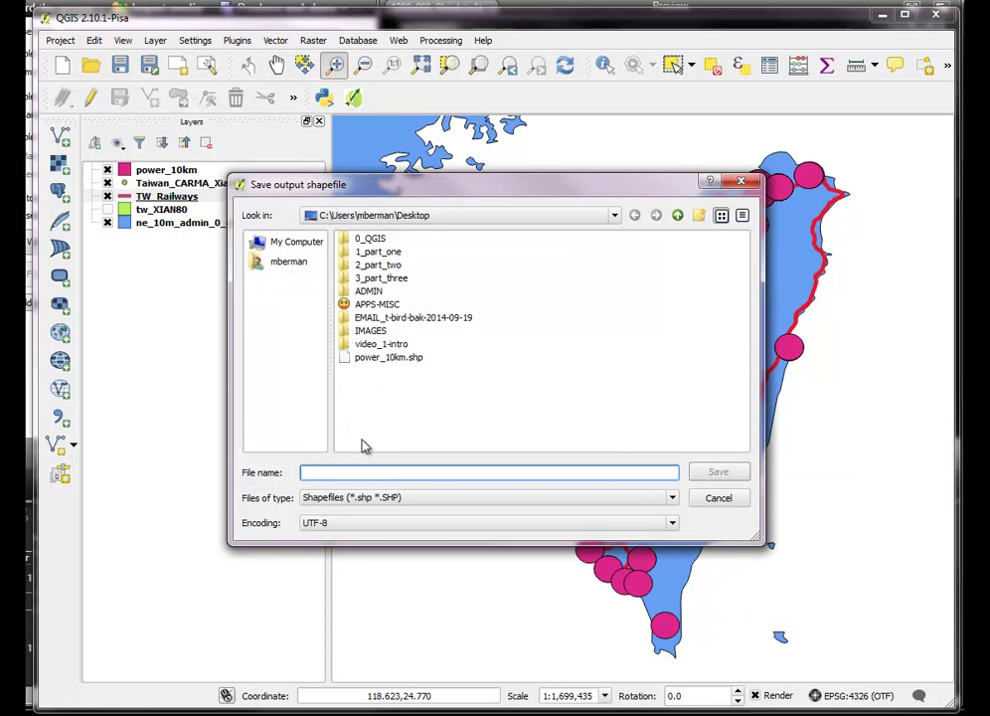
pyautogui.write('rail')
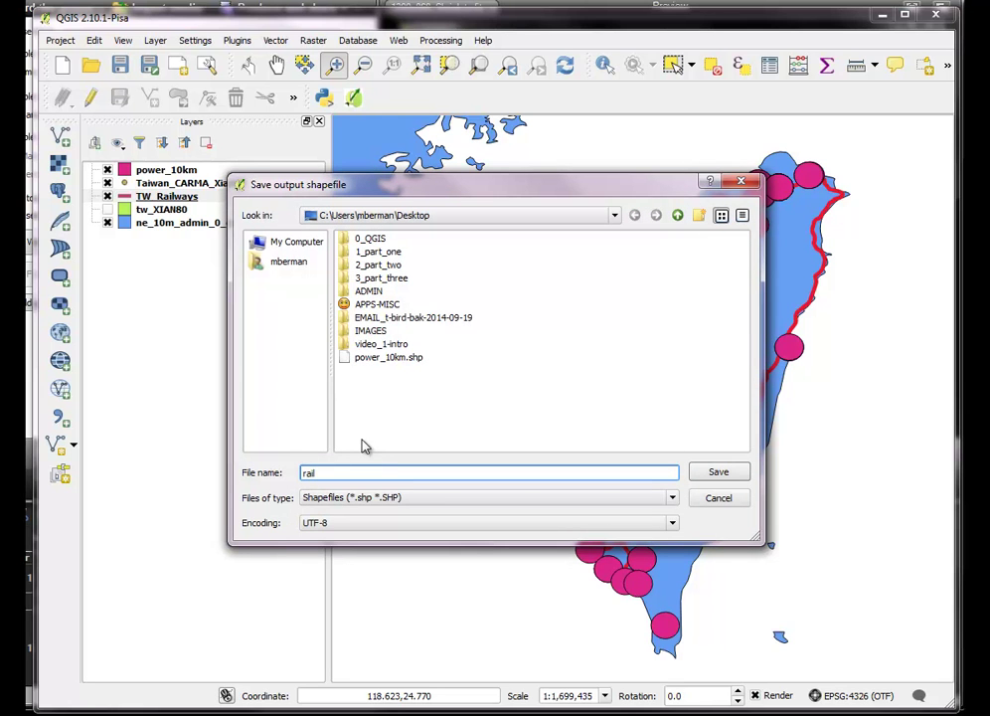
pyautogui.write('_5km')
pyautogui.press('Return')
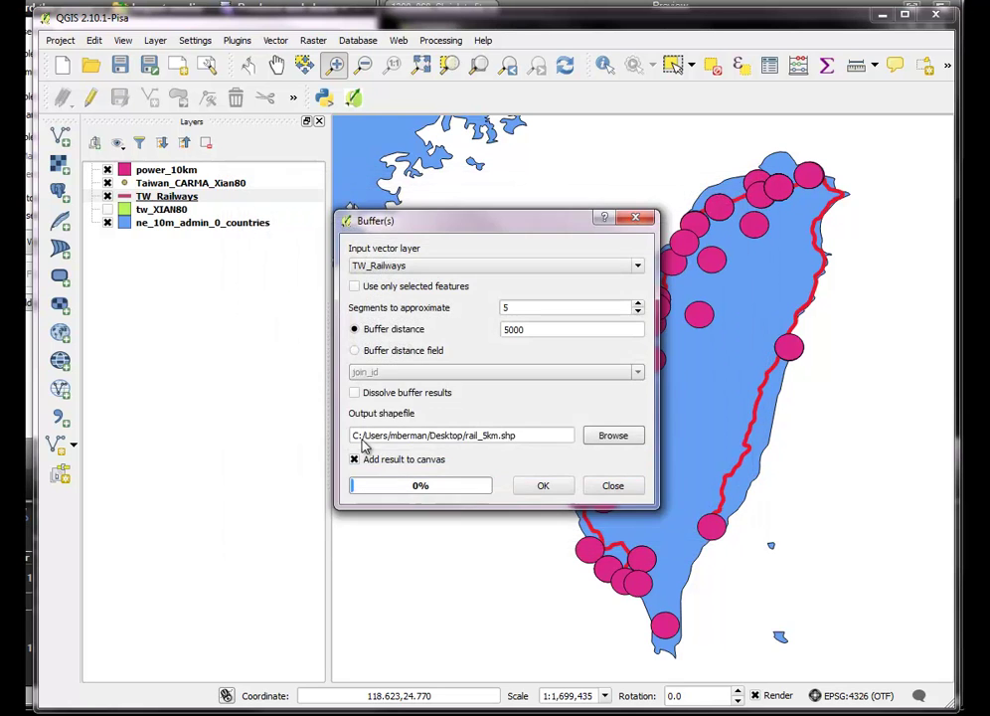
pyautogui.click(544, 485)
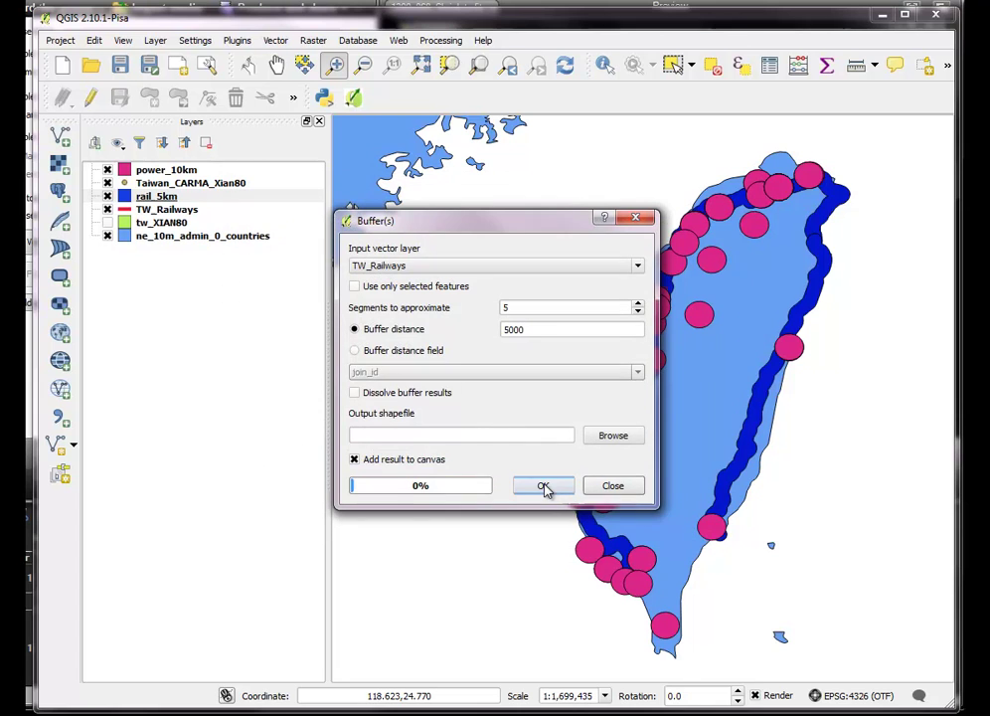
# Step: Set the power_10km layer's simple fill style to layer transparency 14
pyautogui.click(613, 485)
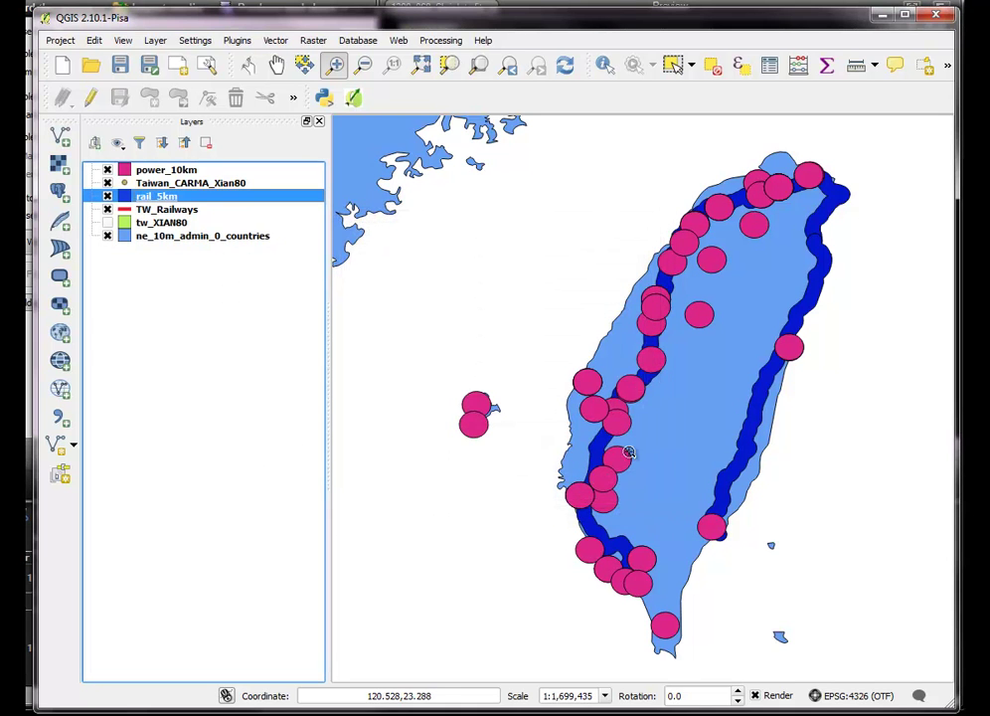
pyautogui.rightClick(146, 173)
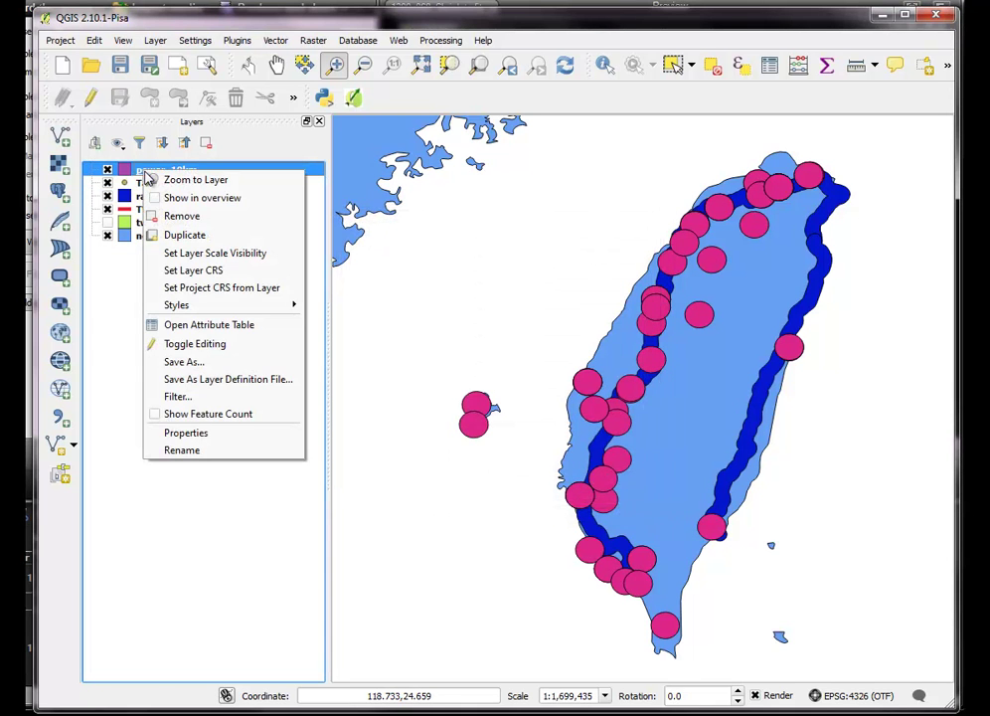
pyautogui.click(171, 434)
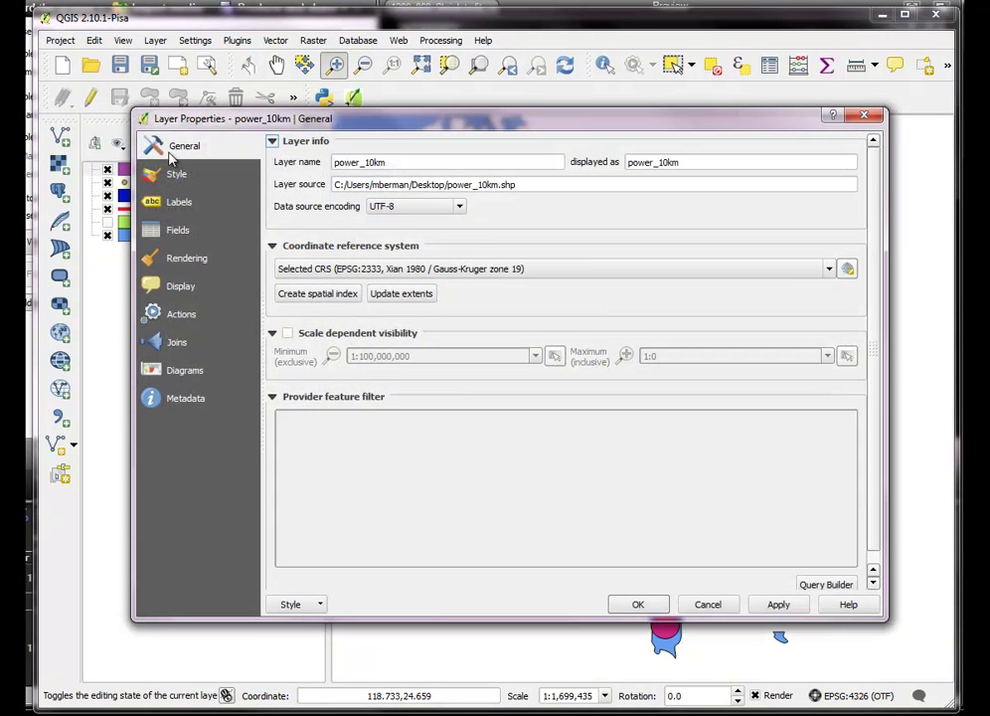
pyautogui.click(171, 171)
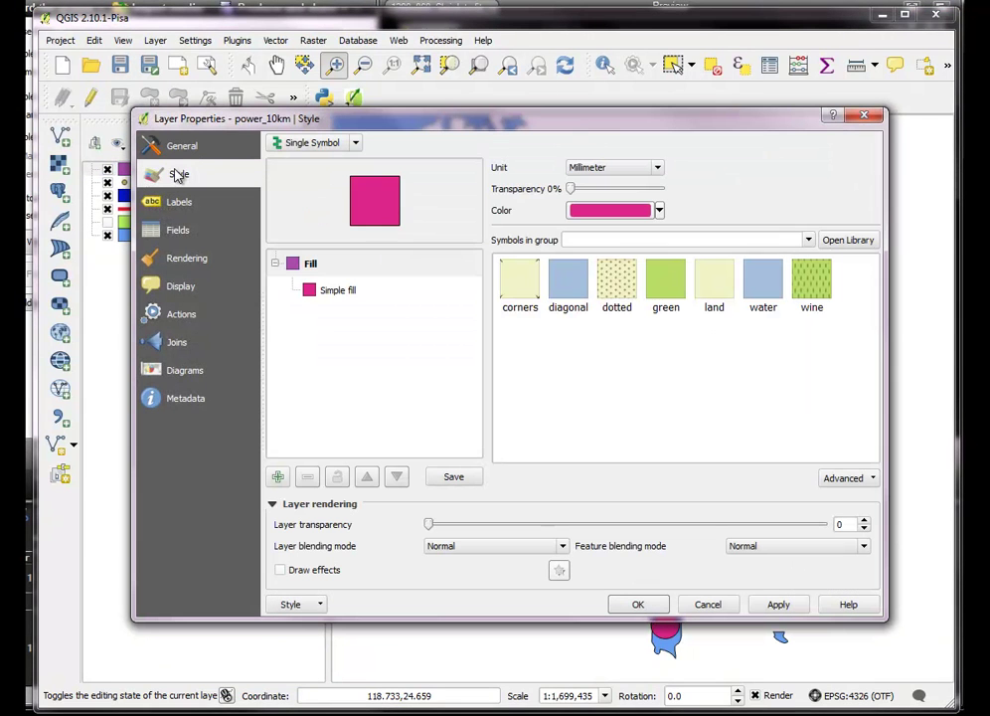
pyautogui.click(342, 289)
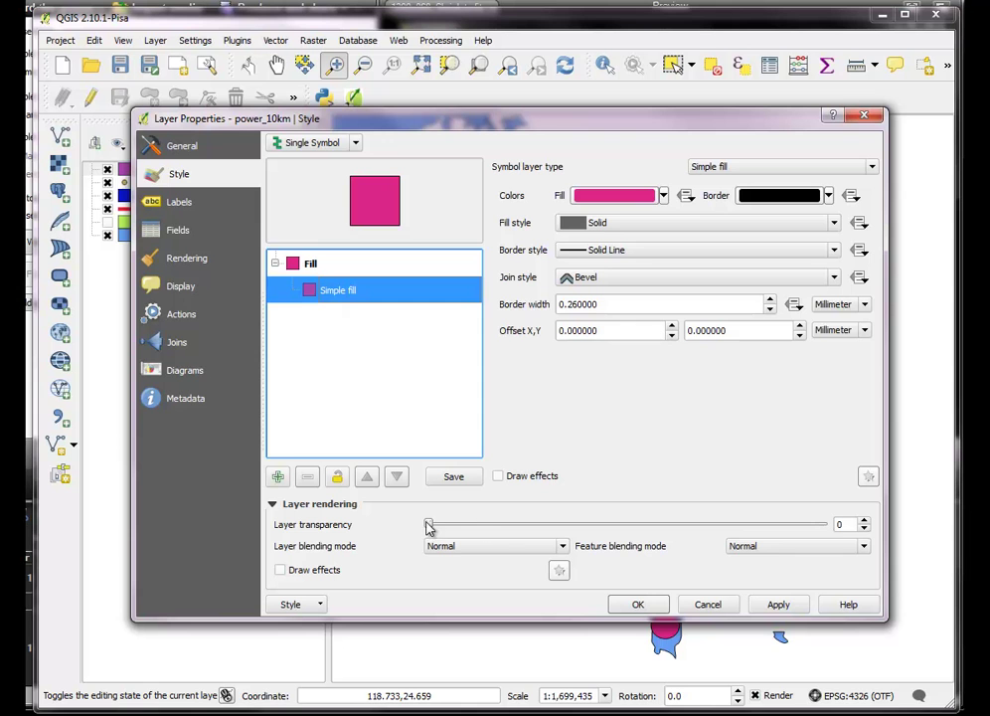
pyautogui.moveTo(430, 525); pyautogui.dragTo(483, 525)
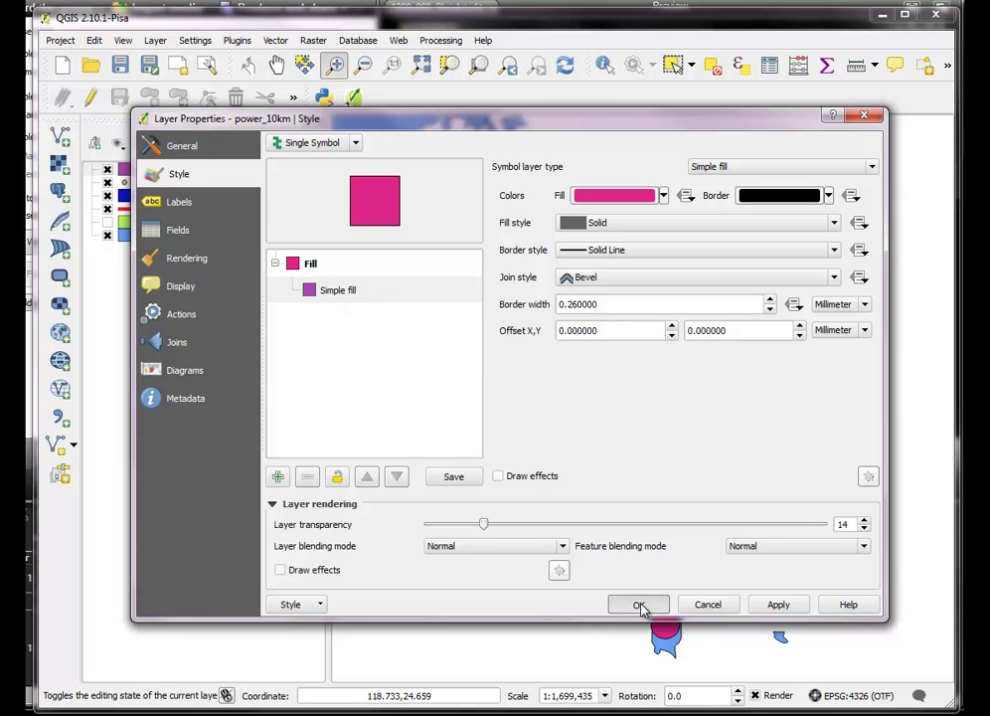
pyautogui.click(639, 605)
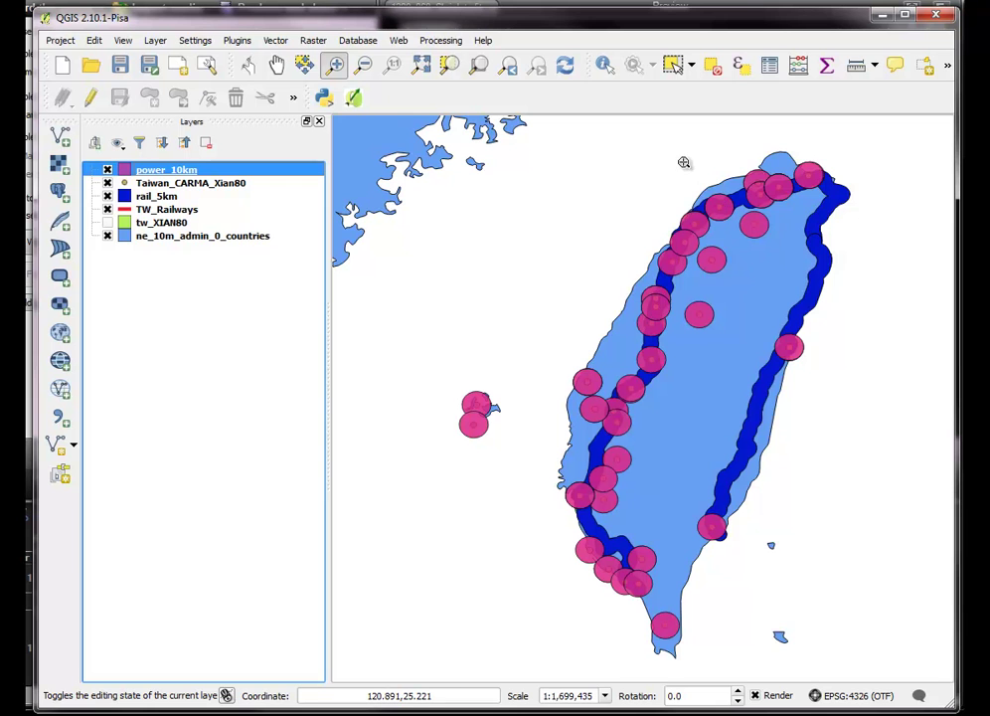
# Step: Zoom into northern Taiwan and show the Vector > Geoprocessing Tools submenu
pyautogui.moveTo(684, 162); pyautogui.dragTo(821, 264)
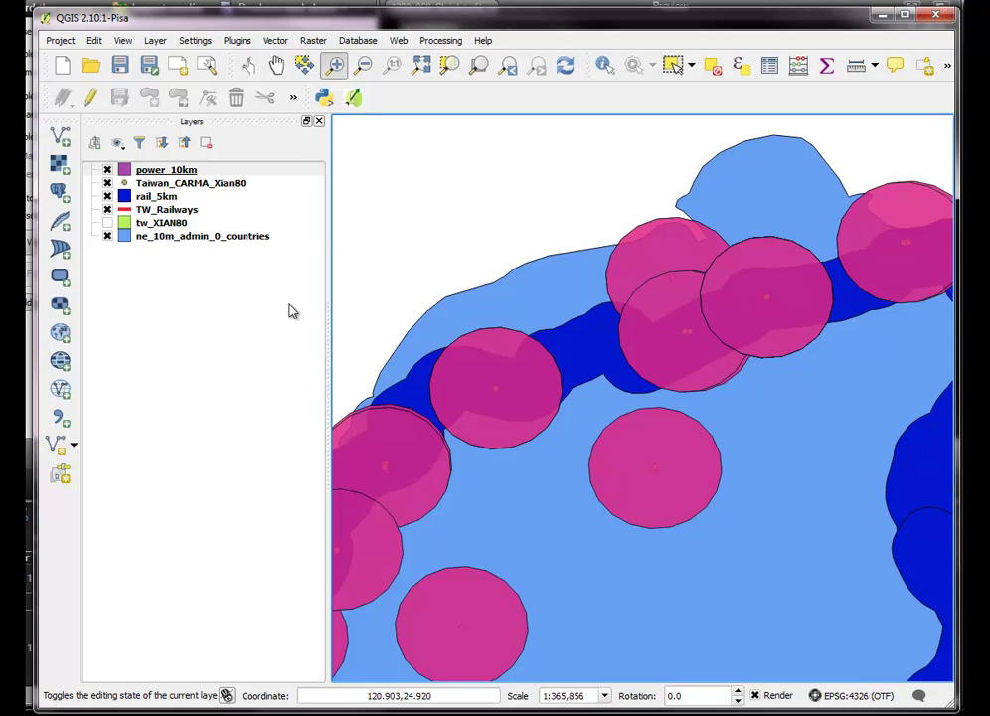
pyautogui.click(277, 46)
pyautogui.moveTo(366, 191)
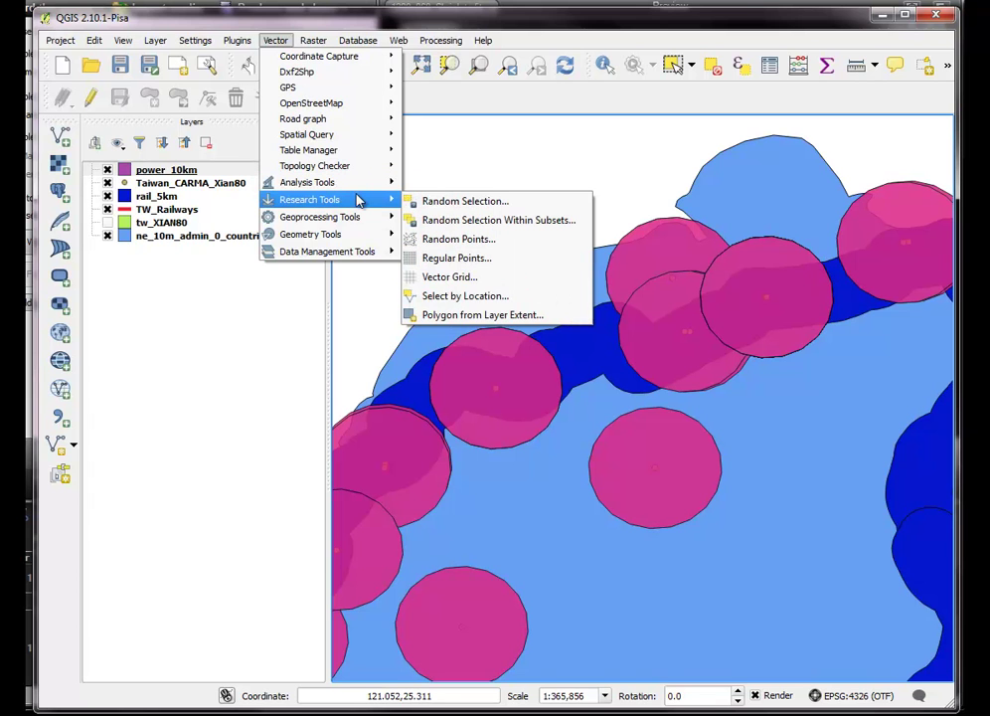
pyautogui.moveTo(370, 234)
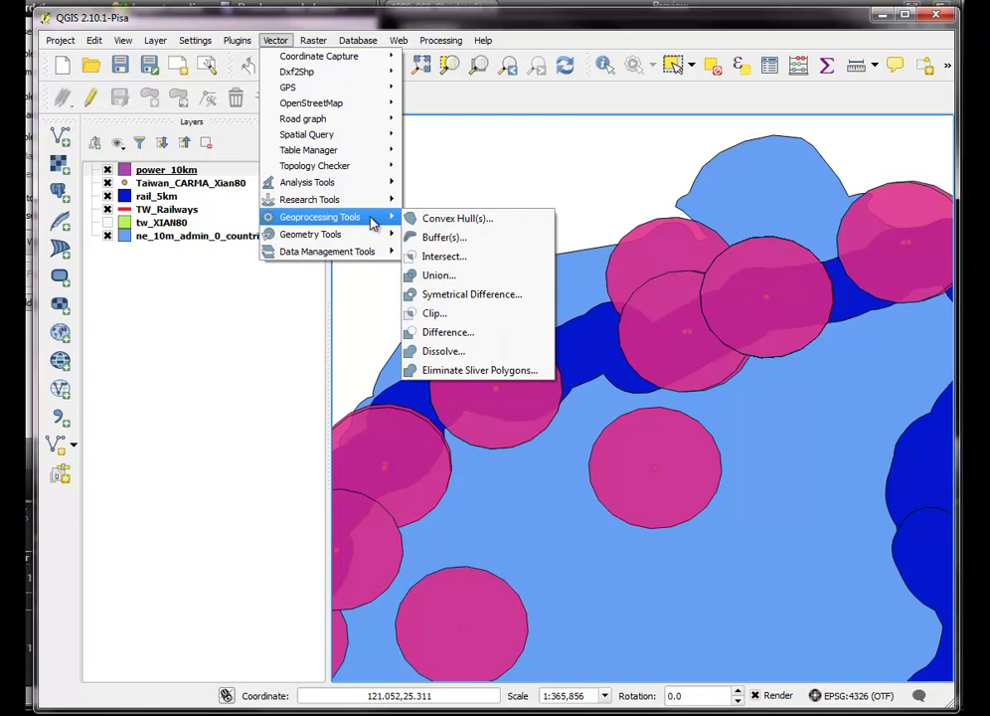
# Step: In the Difference tool, set rail_5km as input and power_10km as the difference layer
pyautogui.click(451, 332)
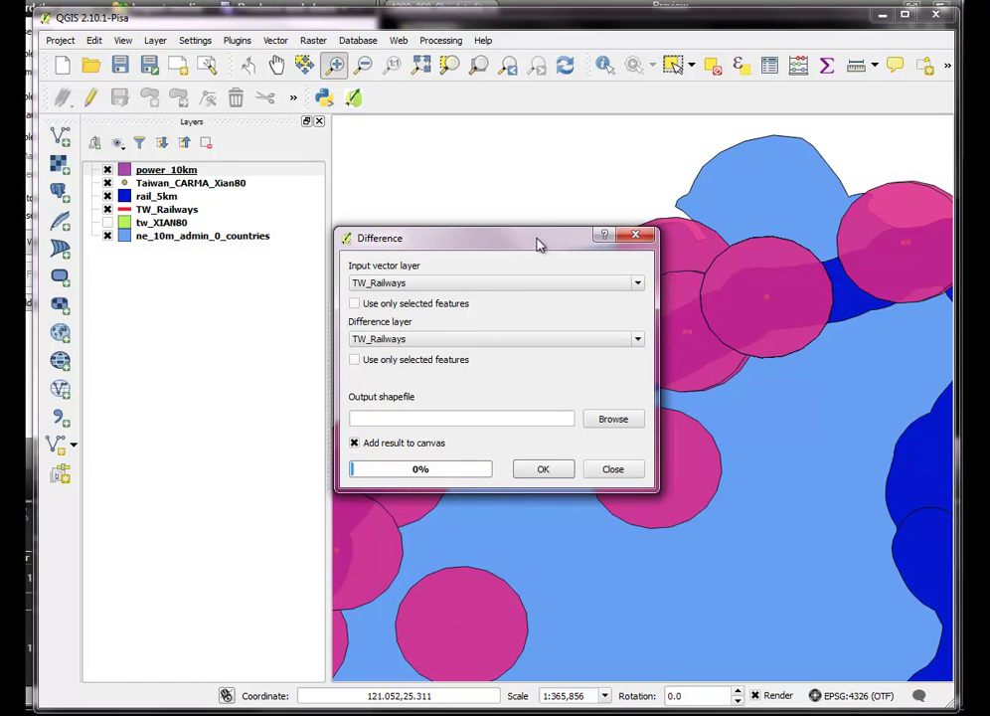
pyautogui.moveTo(536, 246); pyautogui.dragTo(567, 146)
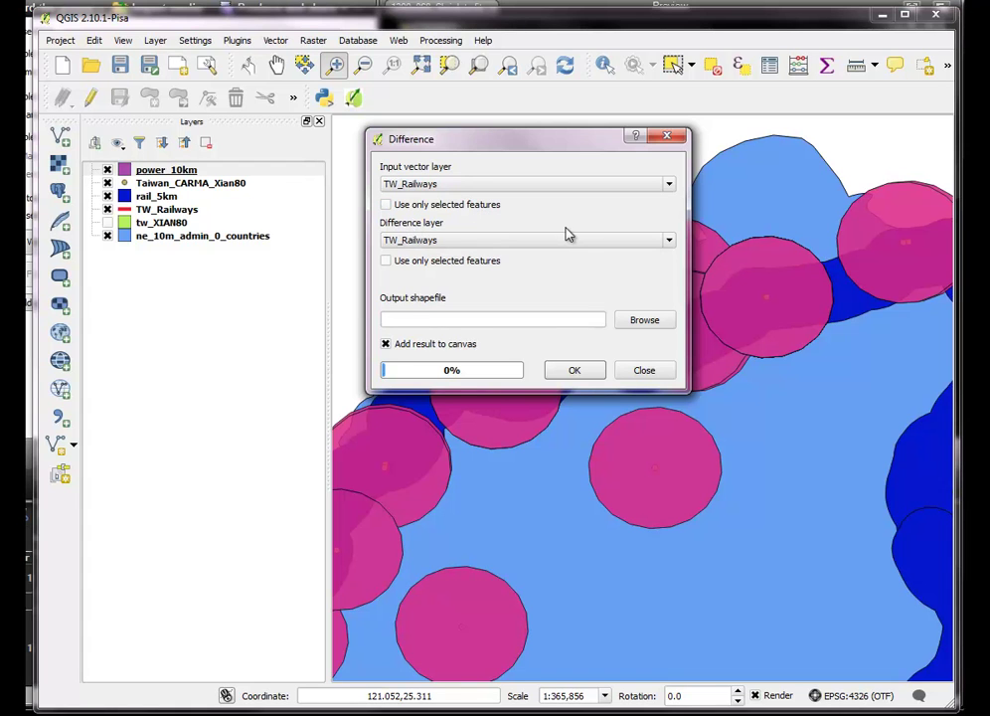
pyautogui.click(667, 240)
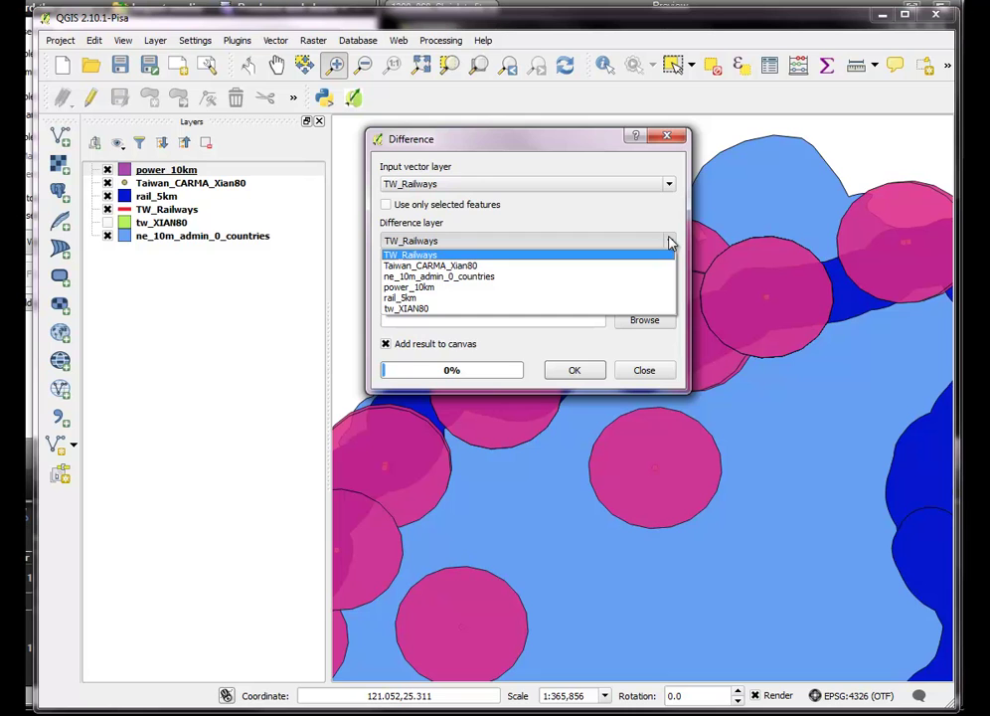
pyautogui.click(668, 185)
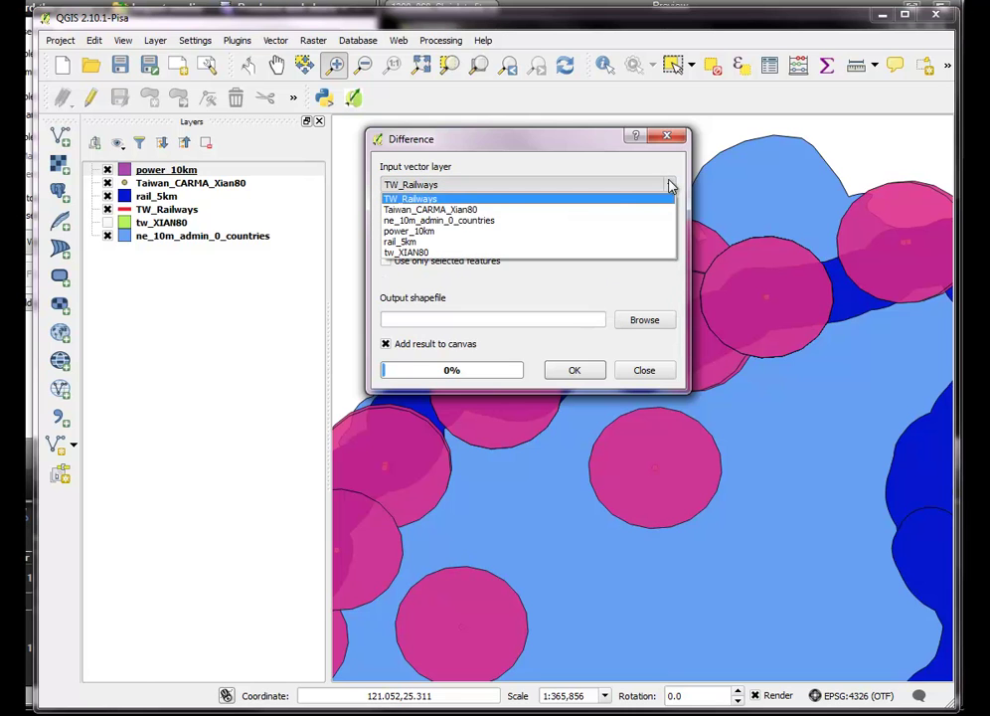
pyautogui.click(472, 242)
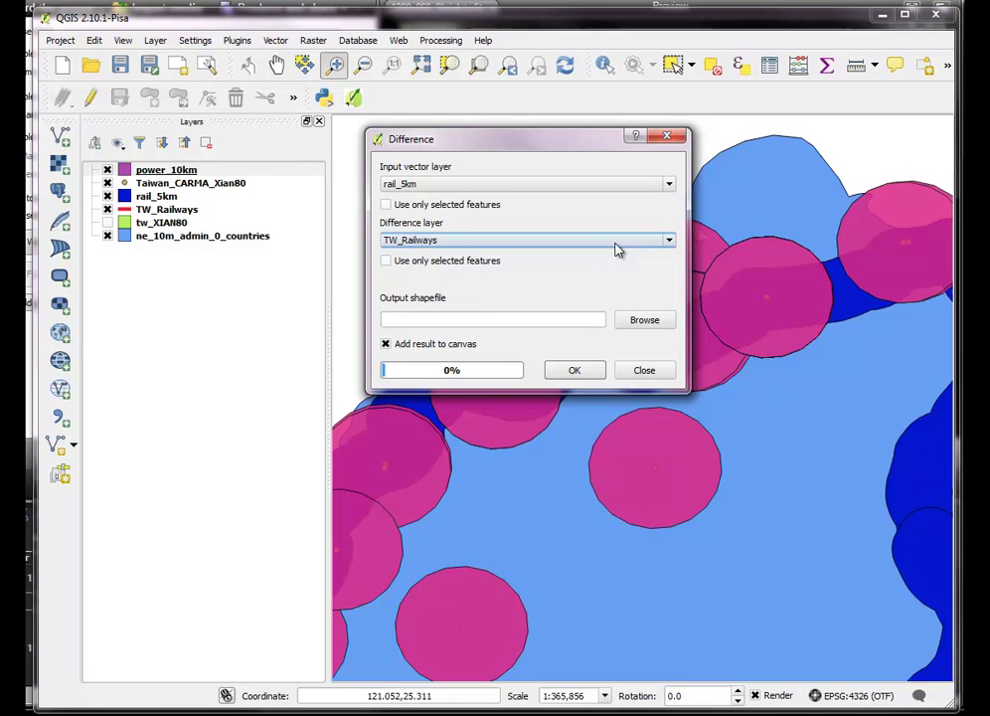
pyautogui.click(665, 247)
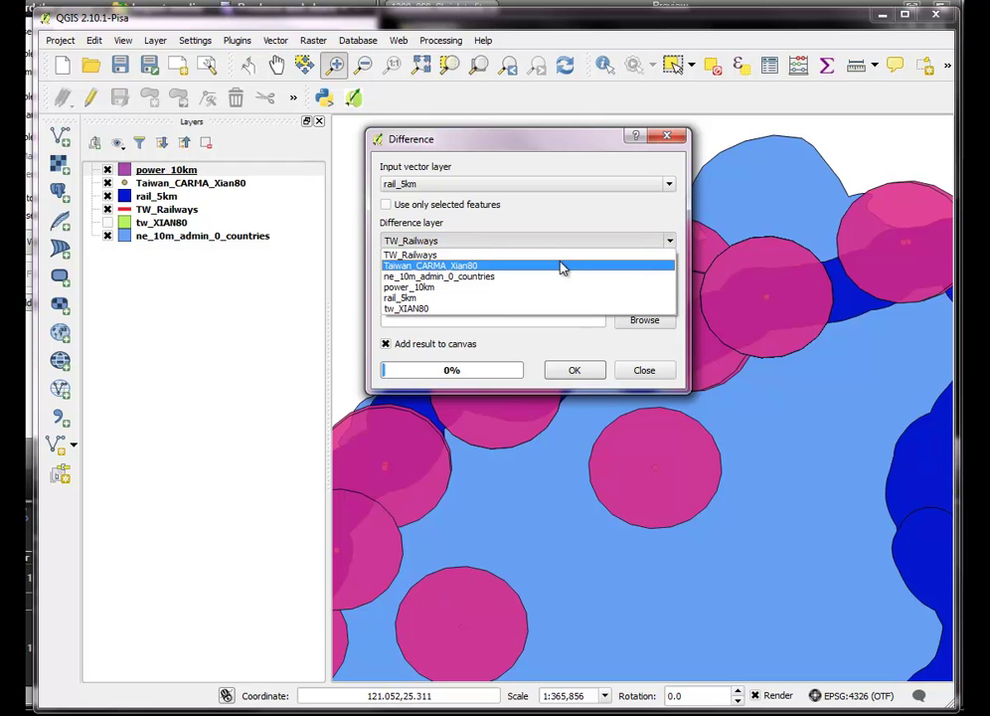
pyautogui.click(476, 287)
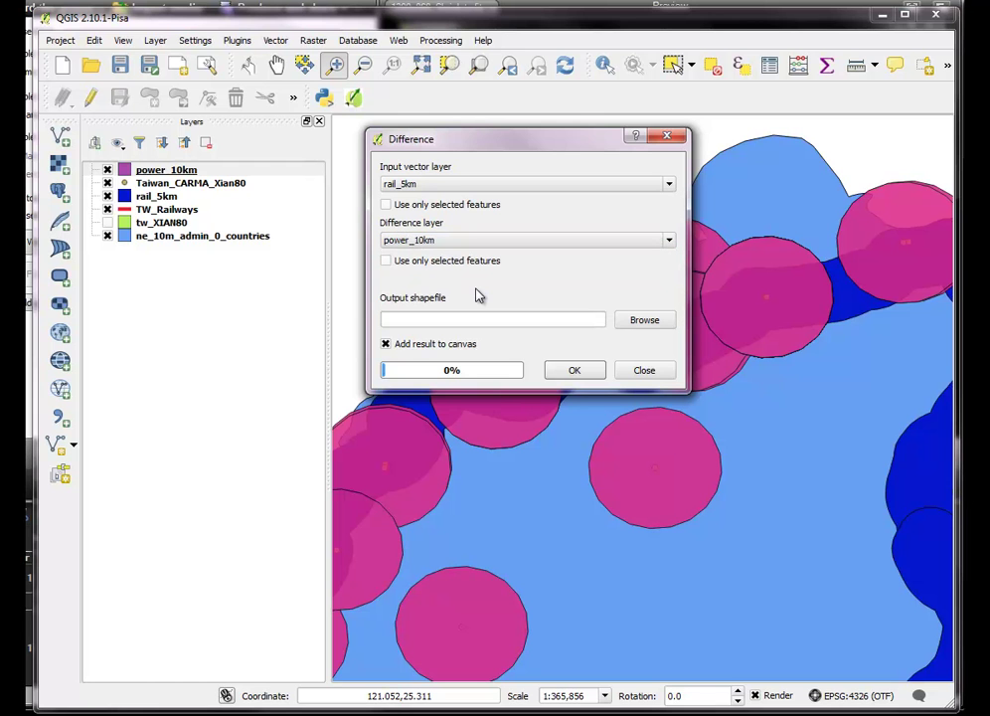
# Step: Save the difference output as diff_rail_power.shp and run it
pyautogui.click(638, 323)
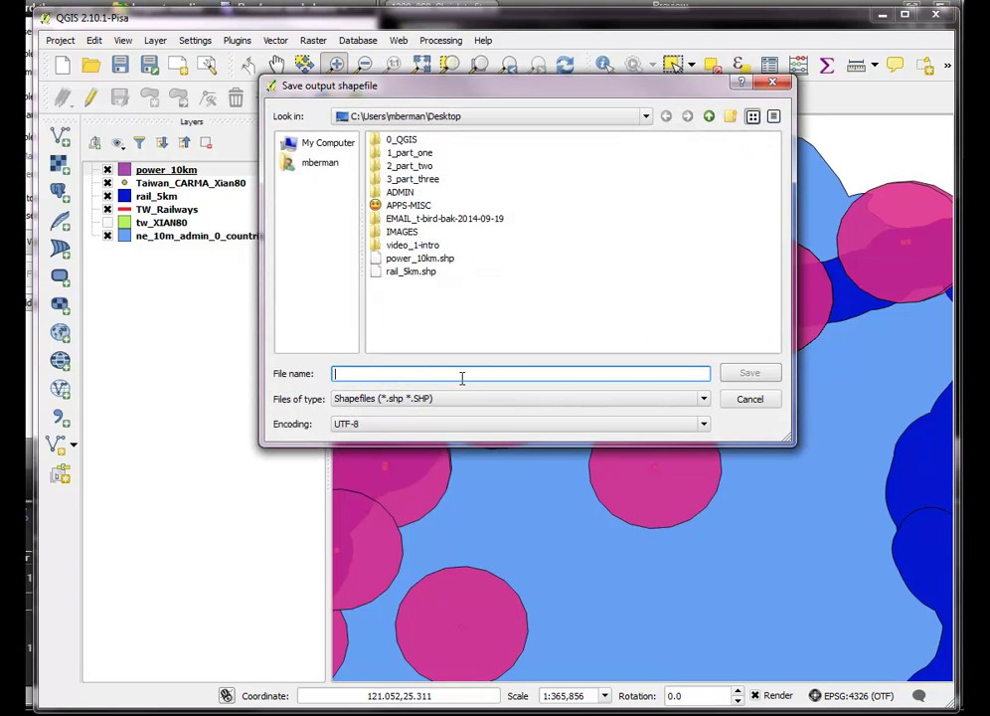
pyautogui.write('d')
pyautogui.write('iff_rail_power')
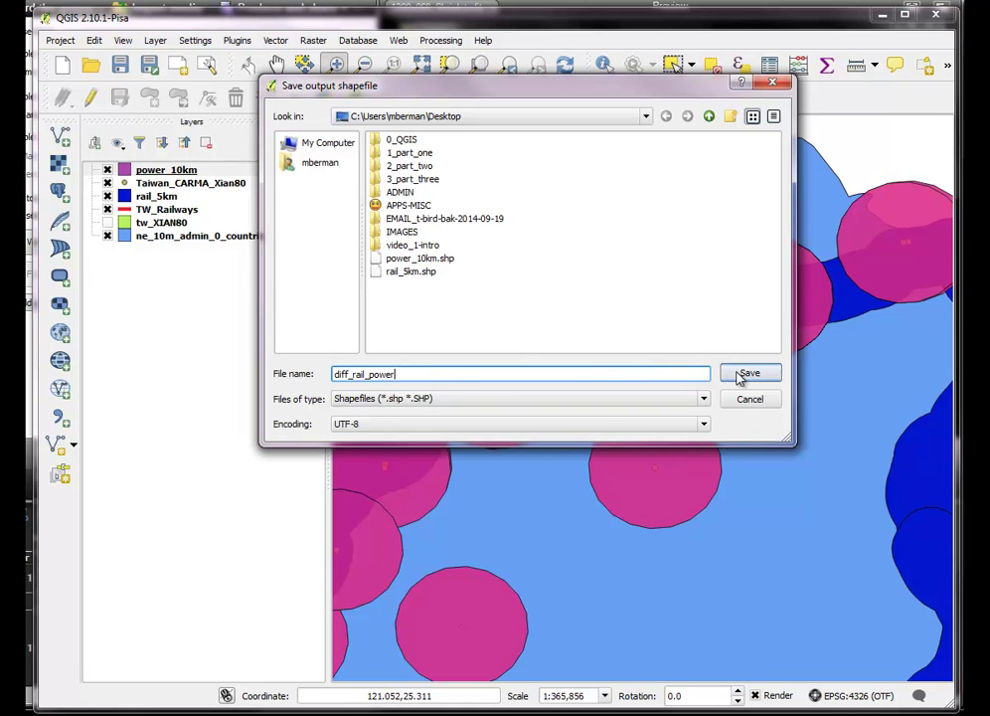
pyautogui.click(750, 373)
pyautogui.click(582, 370)
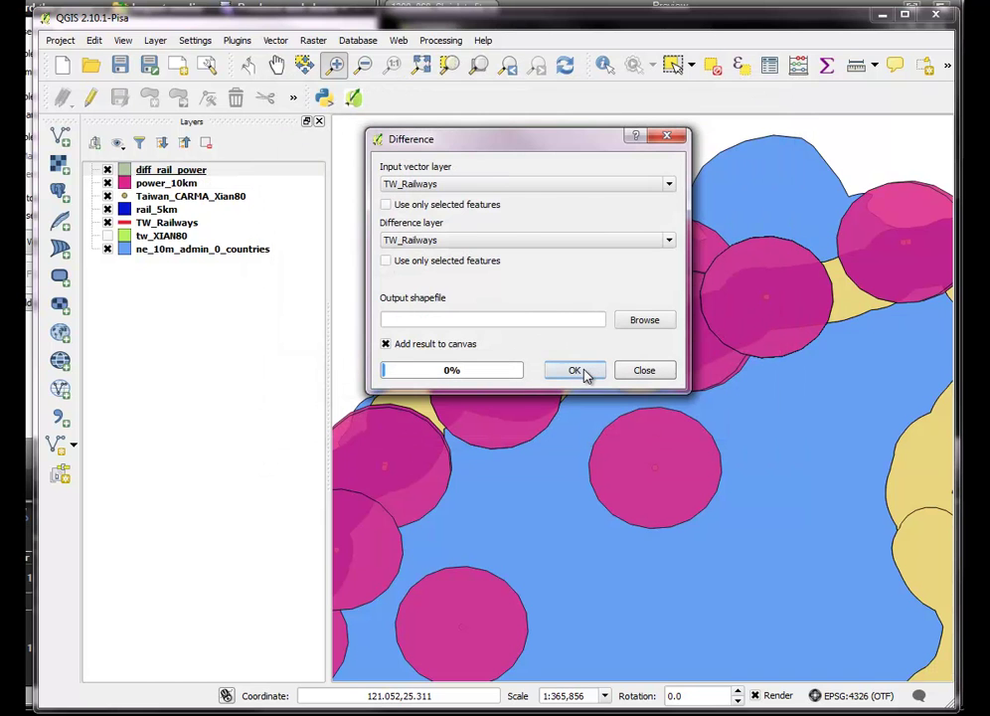
pyautogui.click(648, 374)
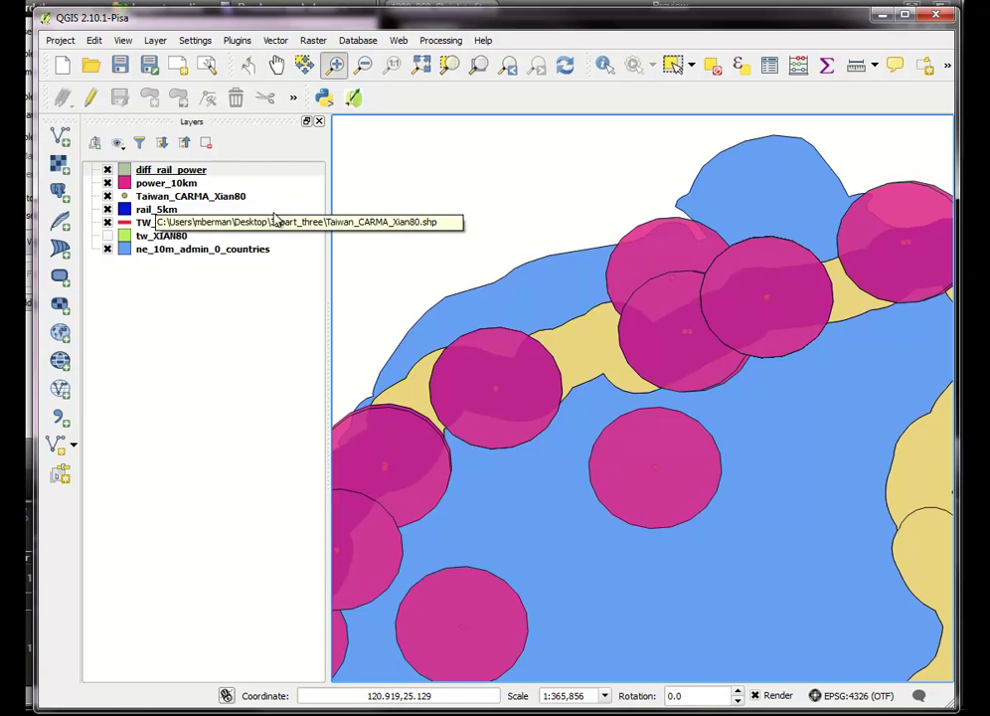
# Step: Switch off the power_10km and rail_5km layers in the Layers panel
pyautogui.click(107, 183)
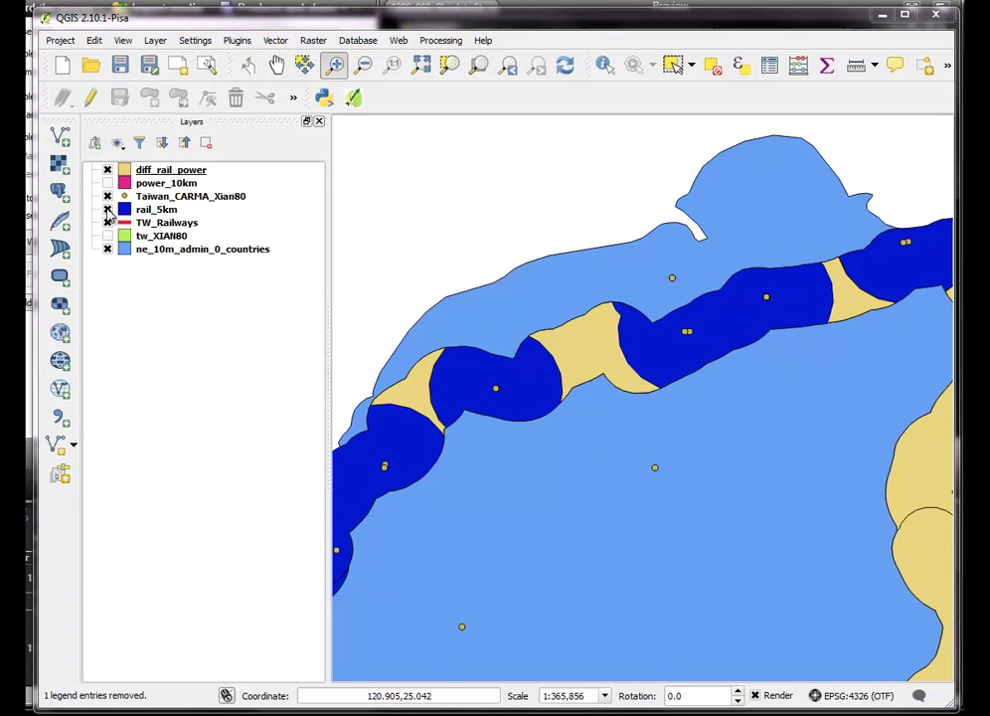
pyautogui.click(107, 209)
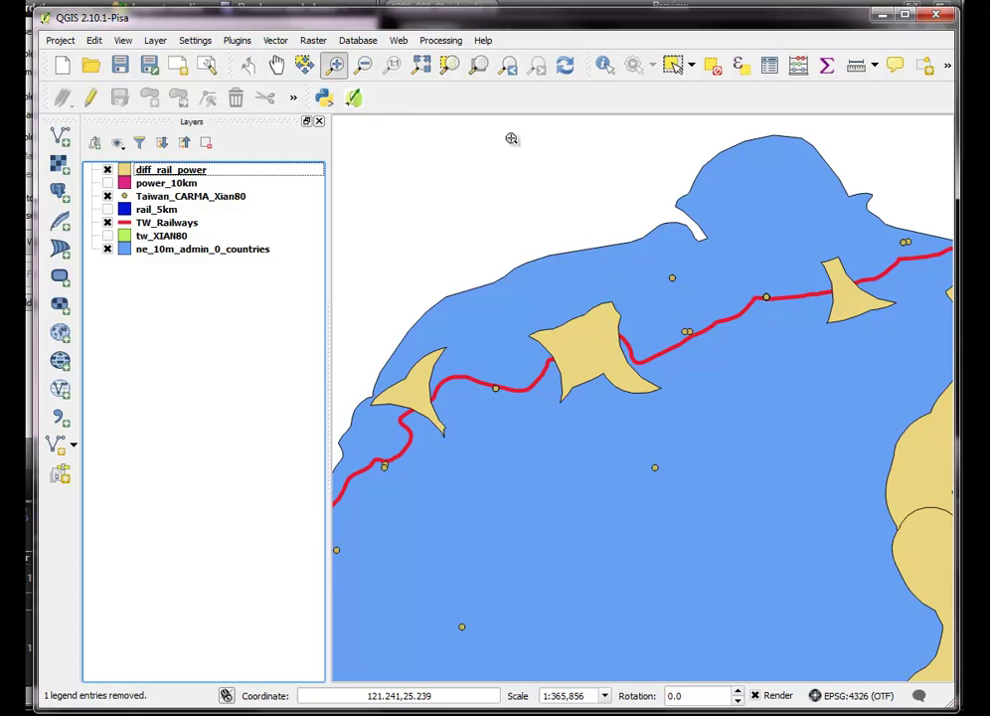
# Step: Zoom in on Taiwan's northeast coast and flick diff_rail_power on and off to compare
pyautogui.click(364, 64)
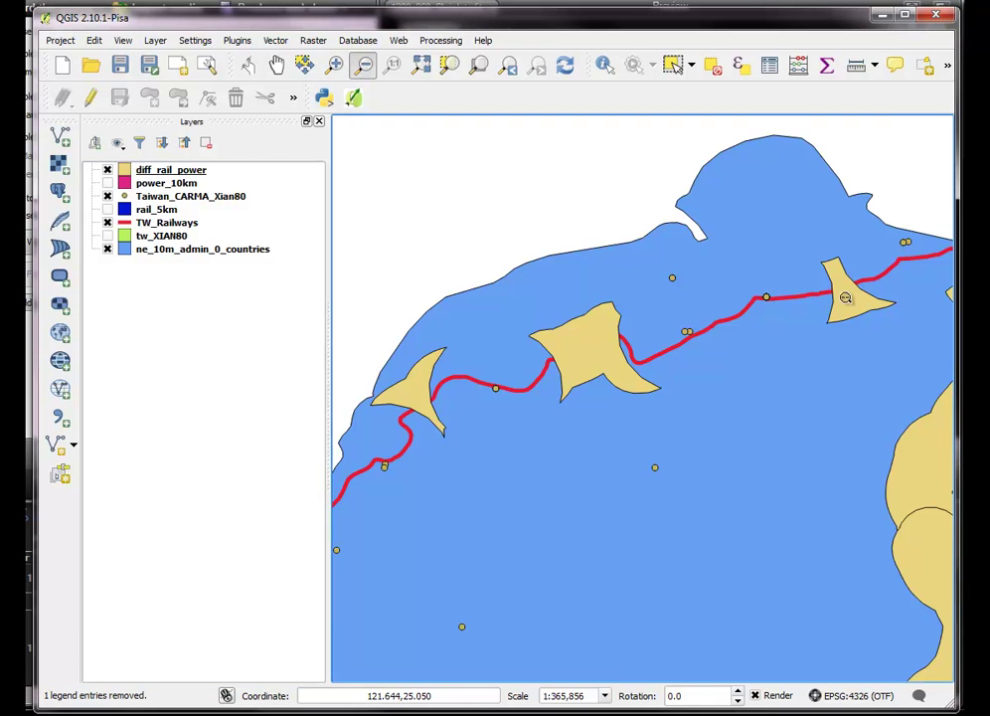
pyautogui.click(845, 297)
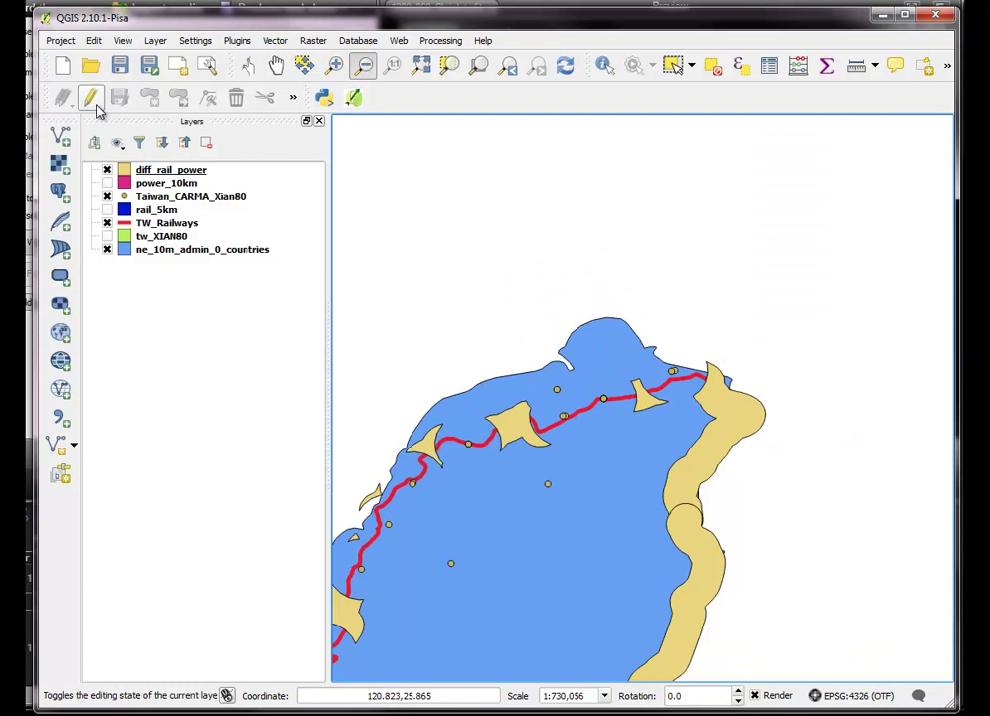
pyautogui.click(335, 64)
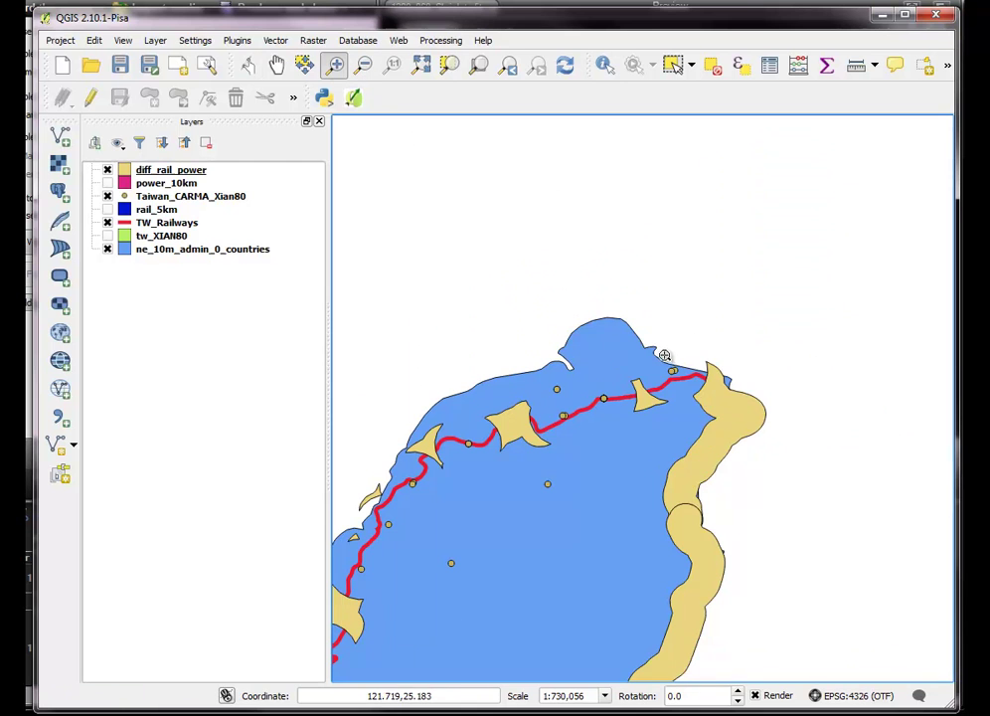
pyautogui.moveTo(666, 356); pyautogui.dragTo(802, 495)
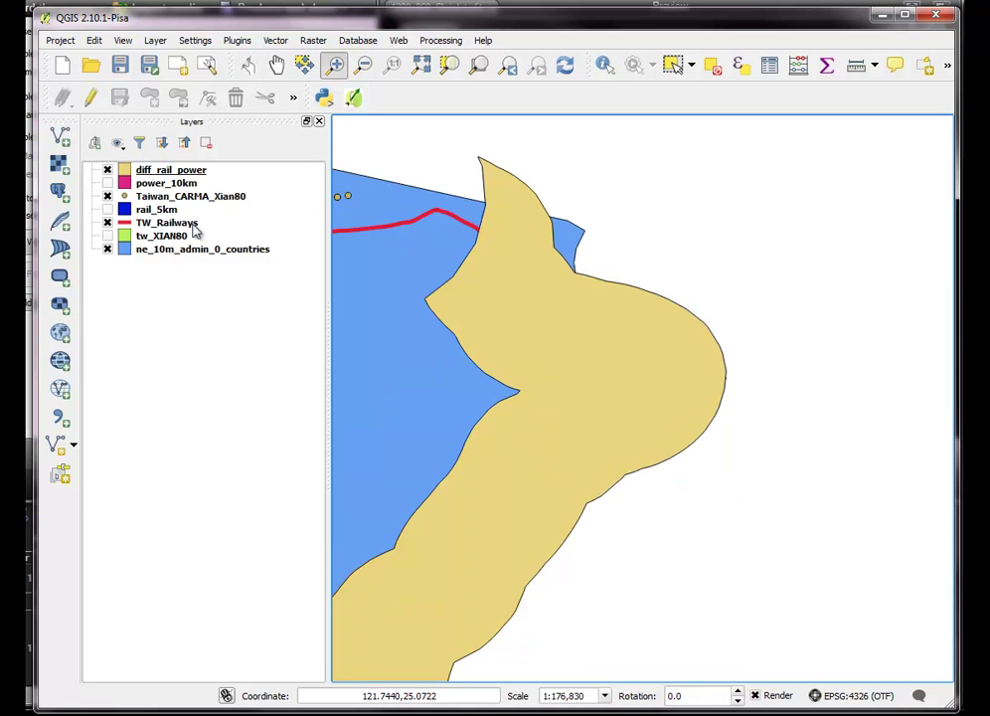
pyautogui.click(107, 172)
pyautogui.click(107, 172)
pyautogui.click(108, 172)
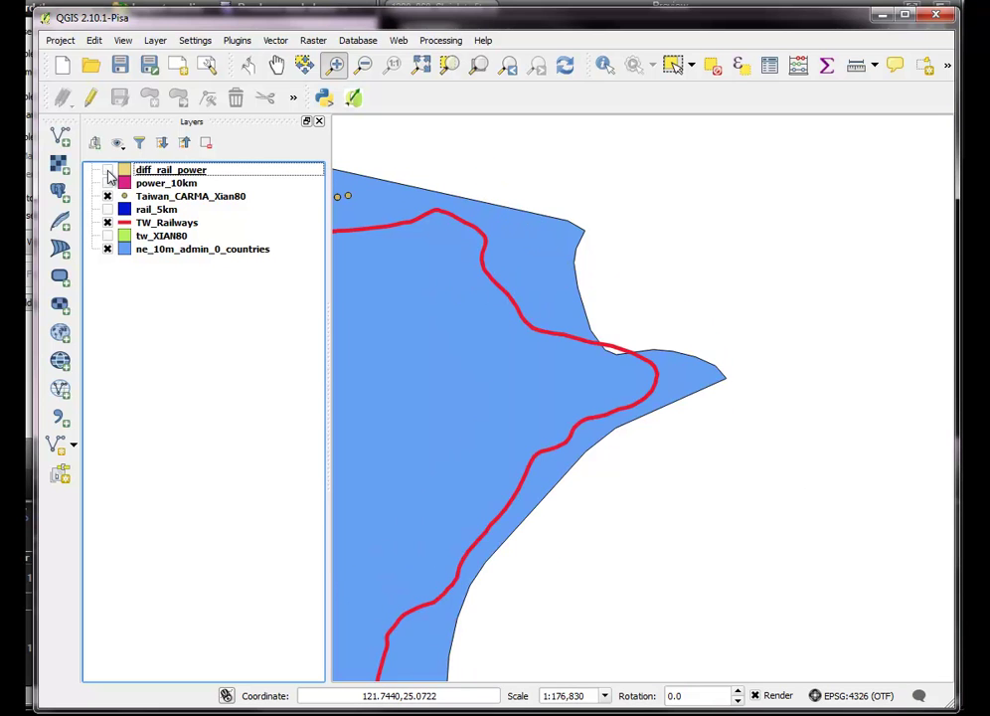
pyautogui.click(107, 172)
pyautogui.click(107, 172)
pyautogui.click(107, 172)
pyautogui.click(108, 172)
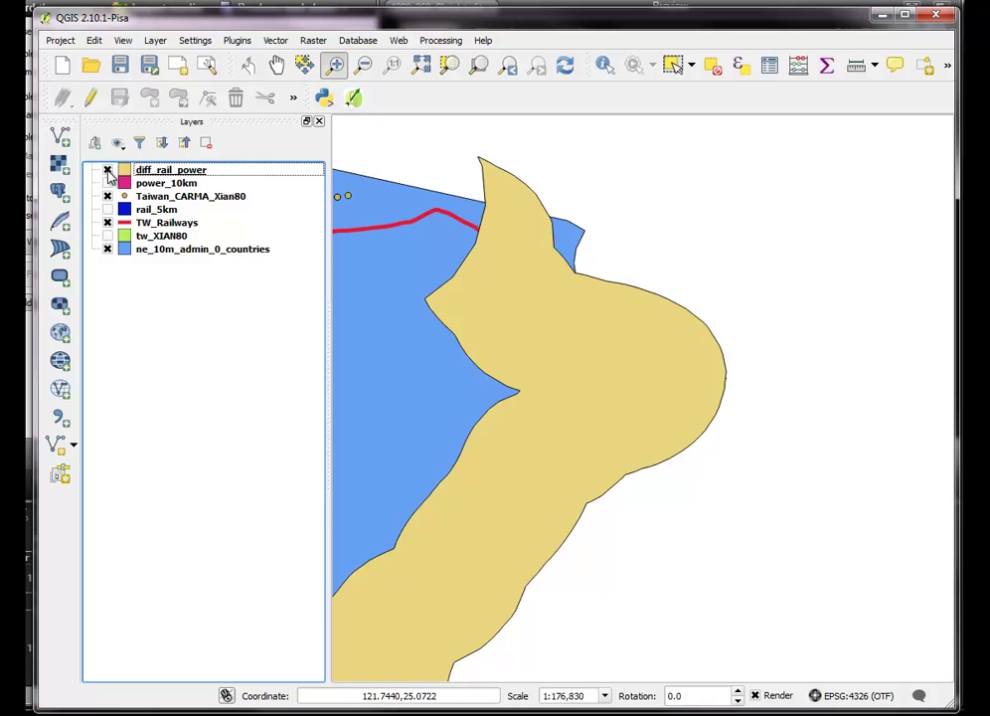
pyautogui.click(107, 171)
pyautogui.click(107, 171)
# Step: Turn on tw_XIAN80, turn off ne_10m_admin_0_countries, and recheck diff_rail_power drawn on top
pyautogui.click(107, 236)
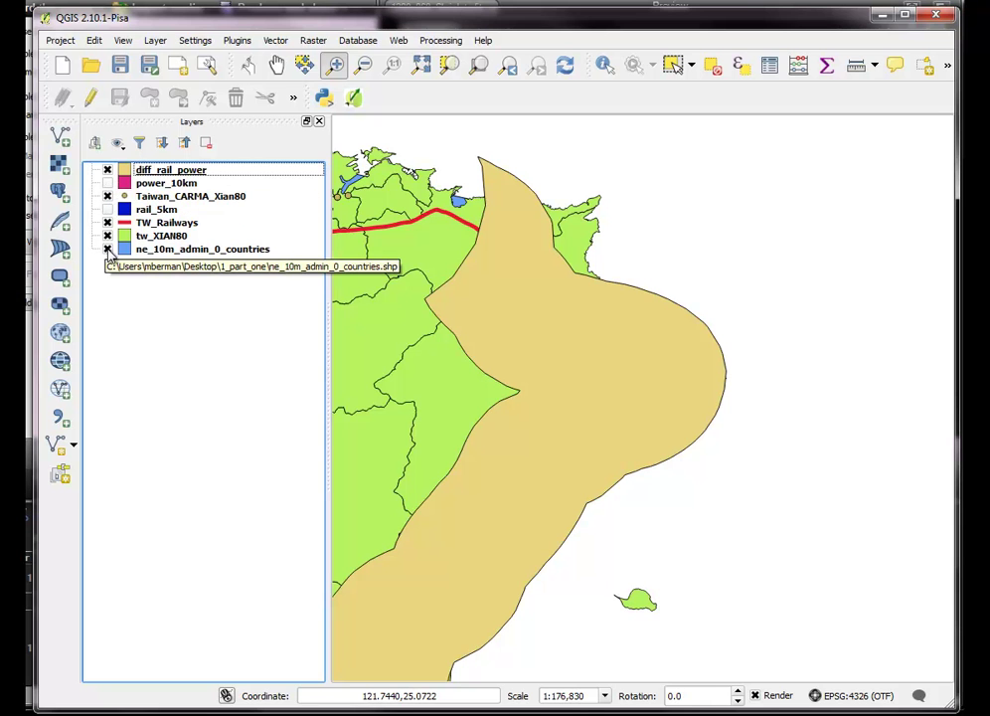
pyautogui.click(107, 250)
pyautogui.click(109, 171)
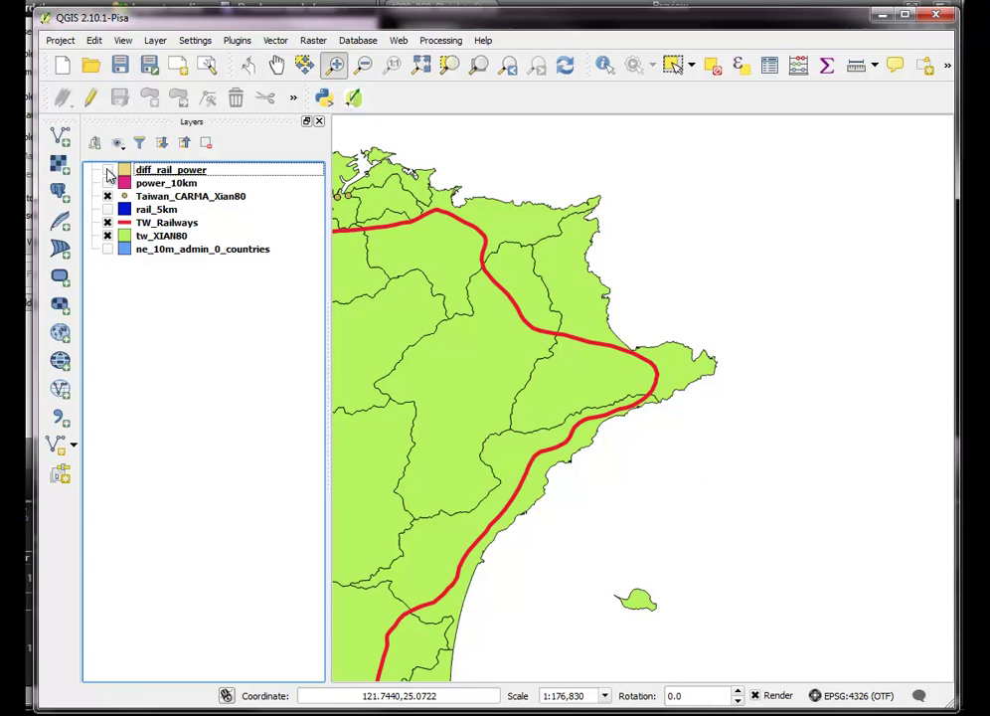
pyautogui.click(108, 171)
pyautogui.click(109, 171)
pyautogui.click(109, 171)
pyautogui.click(108, 171)
pyautogui.click(108, 171)
pyautogui.click(108, 171)
pyautogui.click(108, 171)
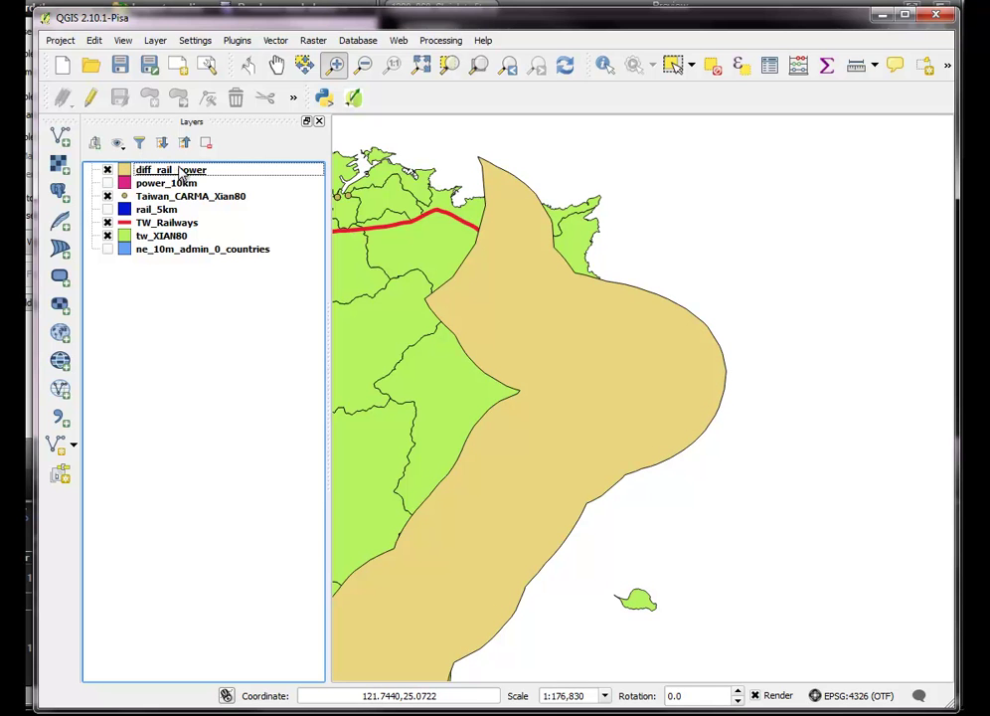
# Step: Run Clip with input diff_rail_power and clip layer tw_XIAN80, saving buffer_clip.shp
pyautogui.click(276, 40)
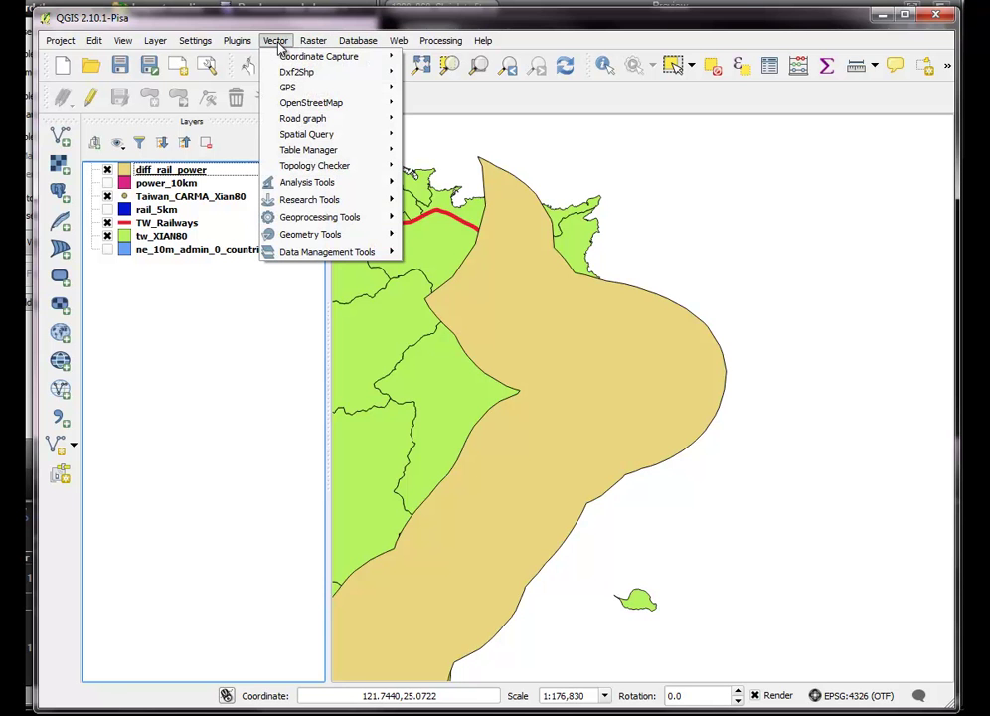
pyautogui.moveTo(364, 219)
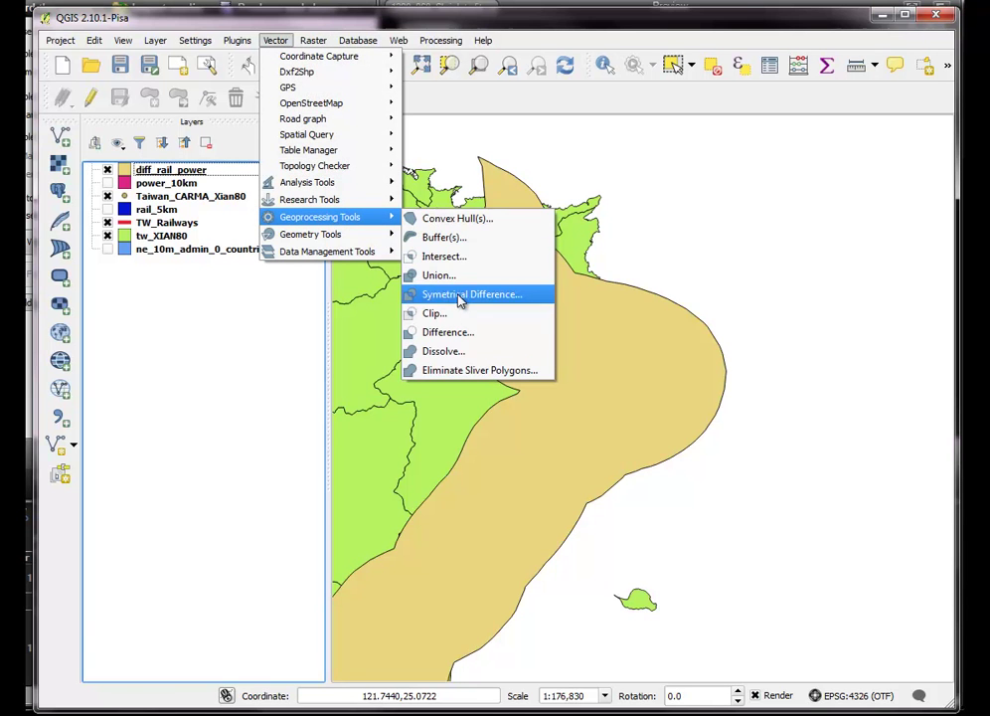
pyautogui.click(434, 314)
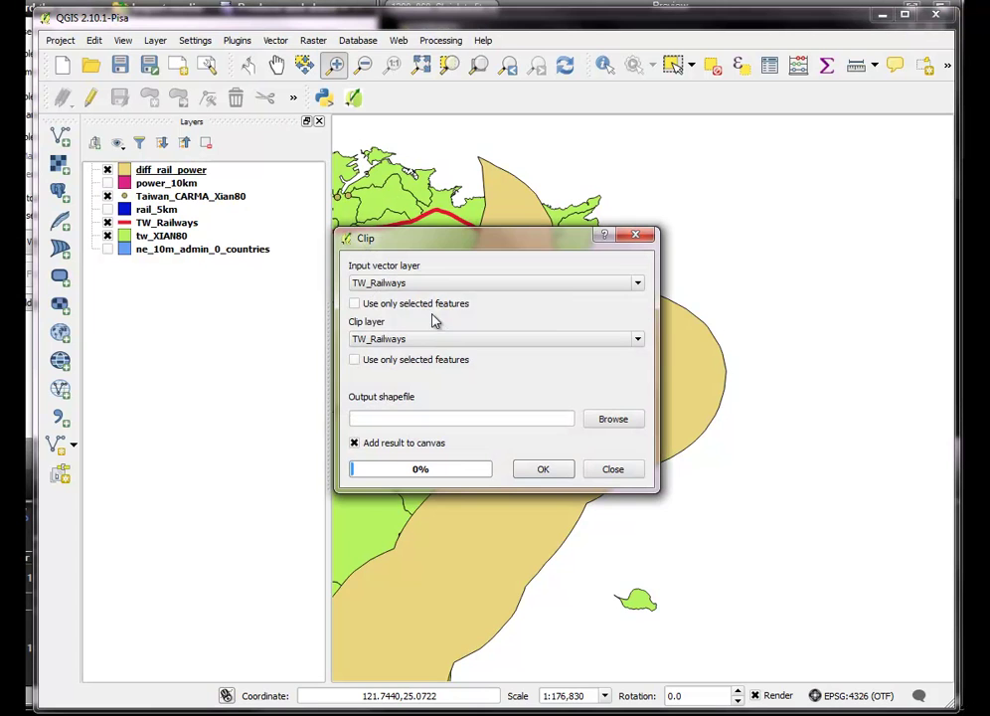
pyautogui.click(636, 284)
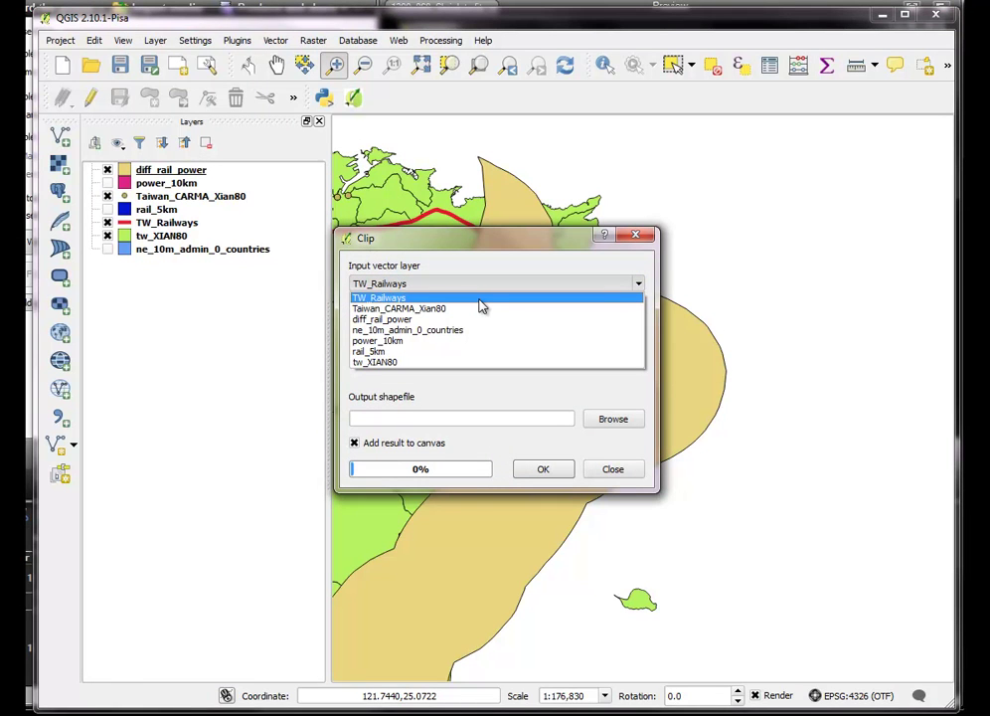
pyautogui.click(417, 320)
pyautogui.click(639, 342)
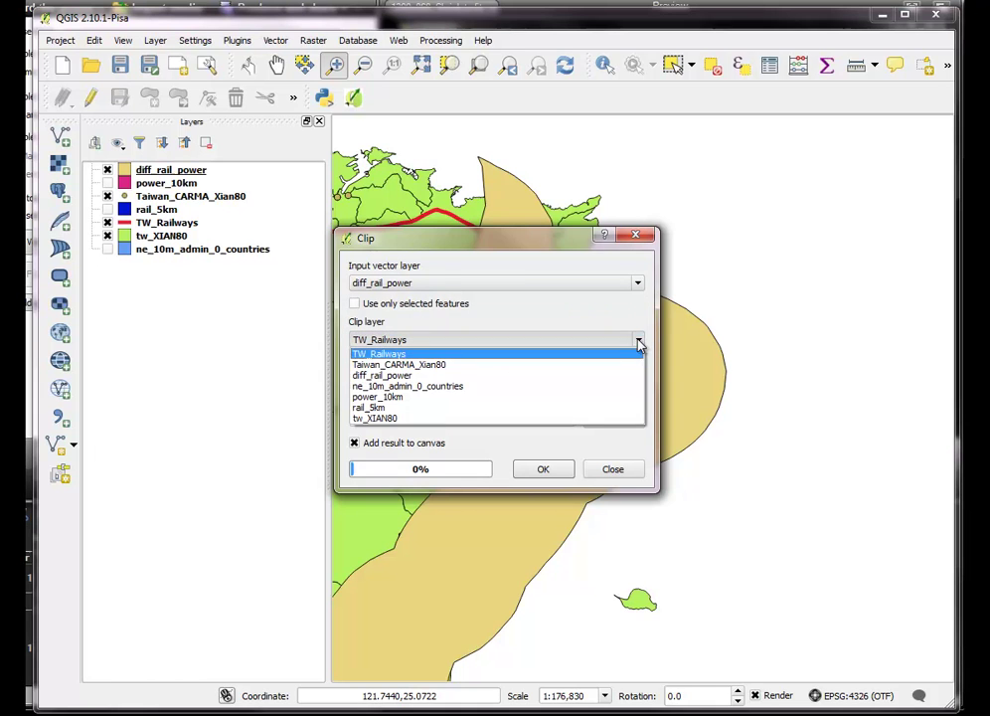
pyautogui.click(398, 418)
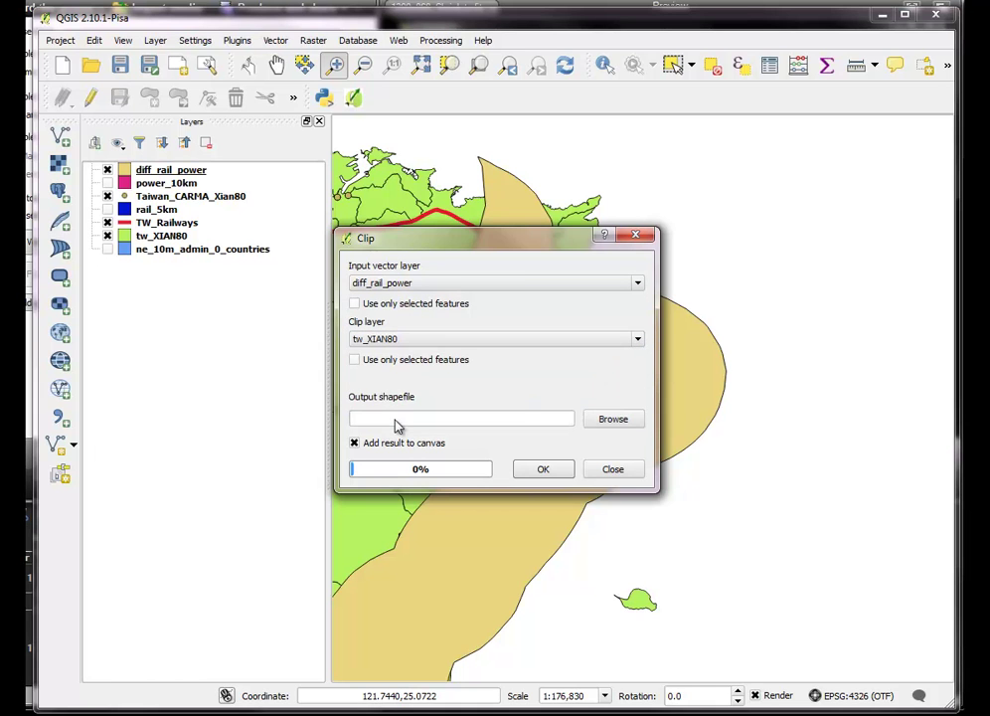
pyautogui.click(608, 419)
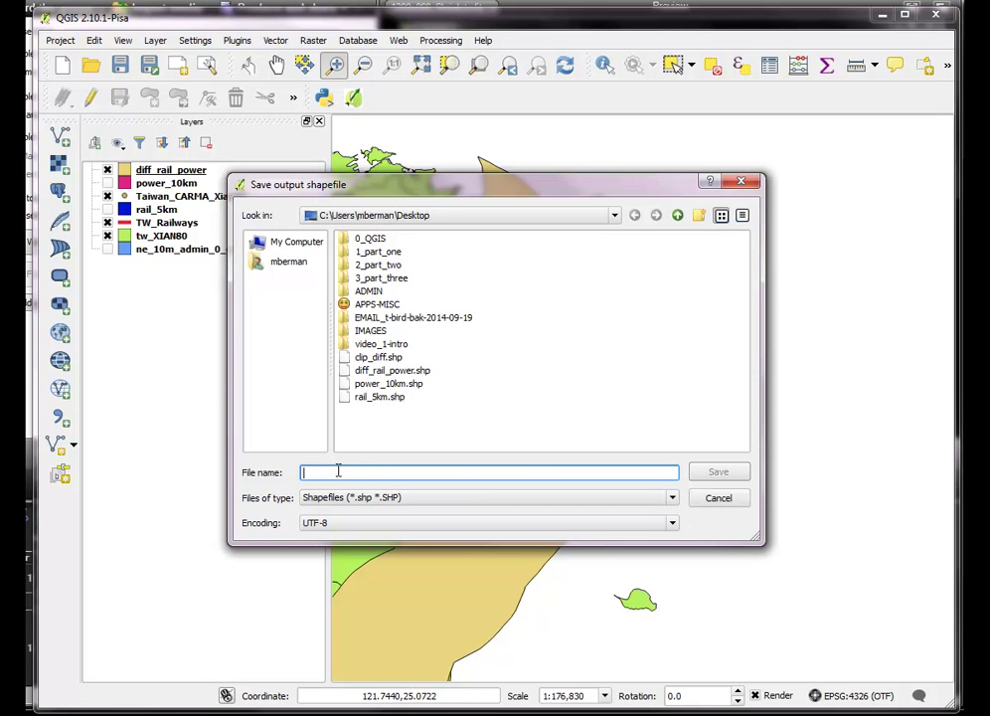
pyautogui.write('buffer_clip')
pyautogui.click(718, 471)
pyautogui.click(556, 475)
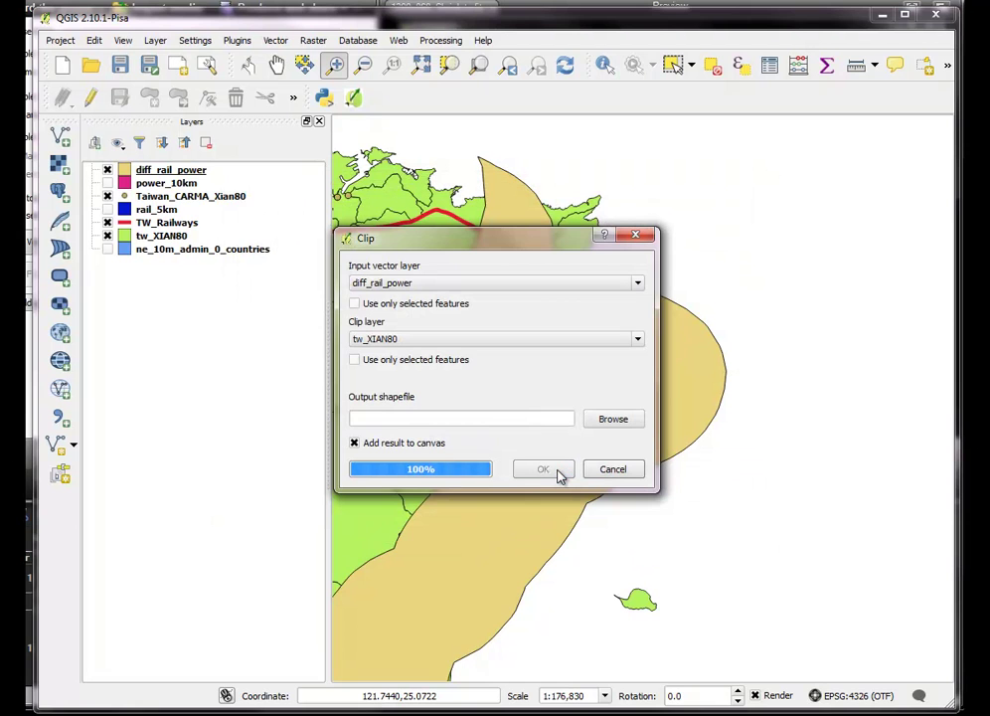
pyautogui.click(611, 470)
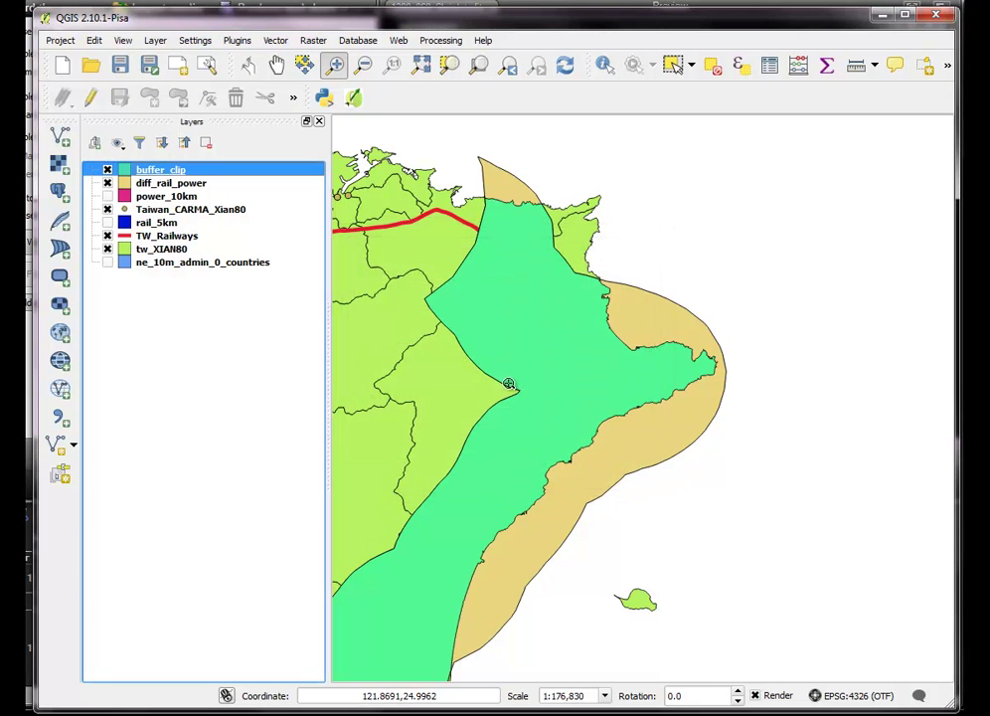
# Step: Hide diff_rail_power and set buffer_clip's layer transparency to 28%
pyautogui.click(108, 184)
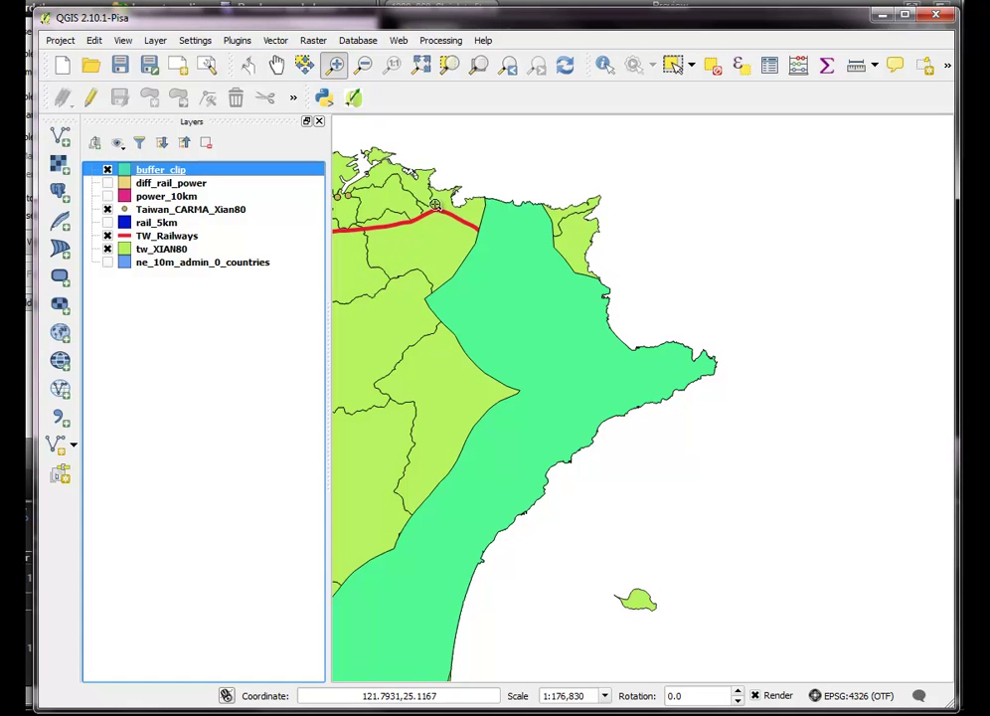
pyautogui.rightClick(168, 174)
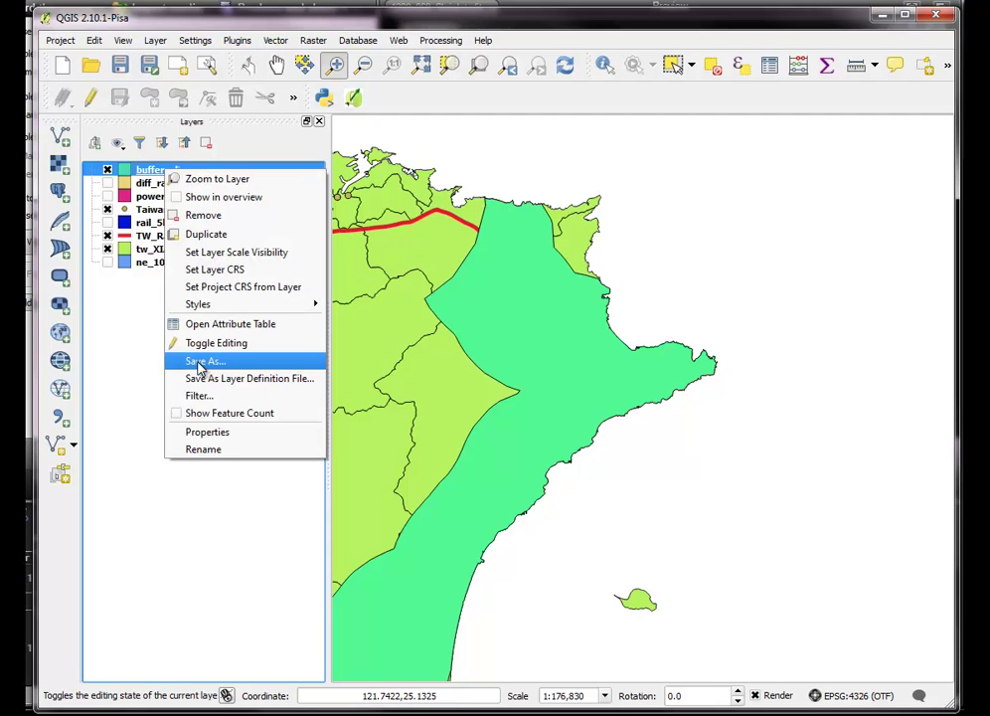
pyautogui.click(231, 432)
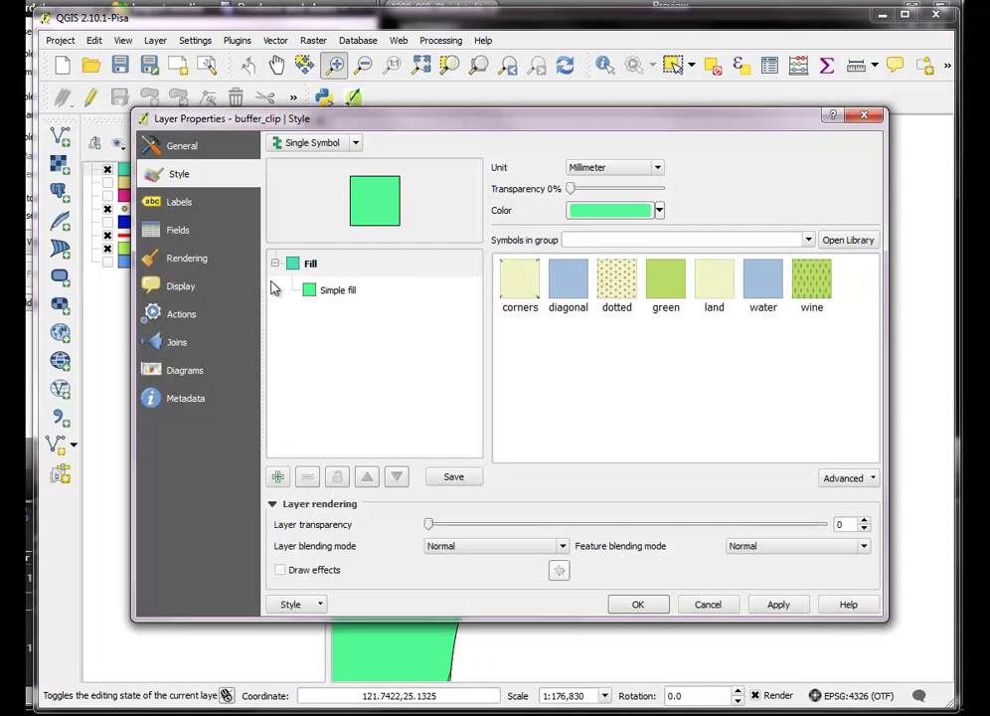
pyautogui.moveTo(430, 525); pyautogui.dragTo(540, 525)
pyautogui.click(629, 605)
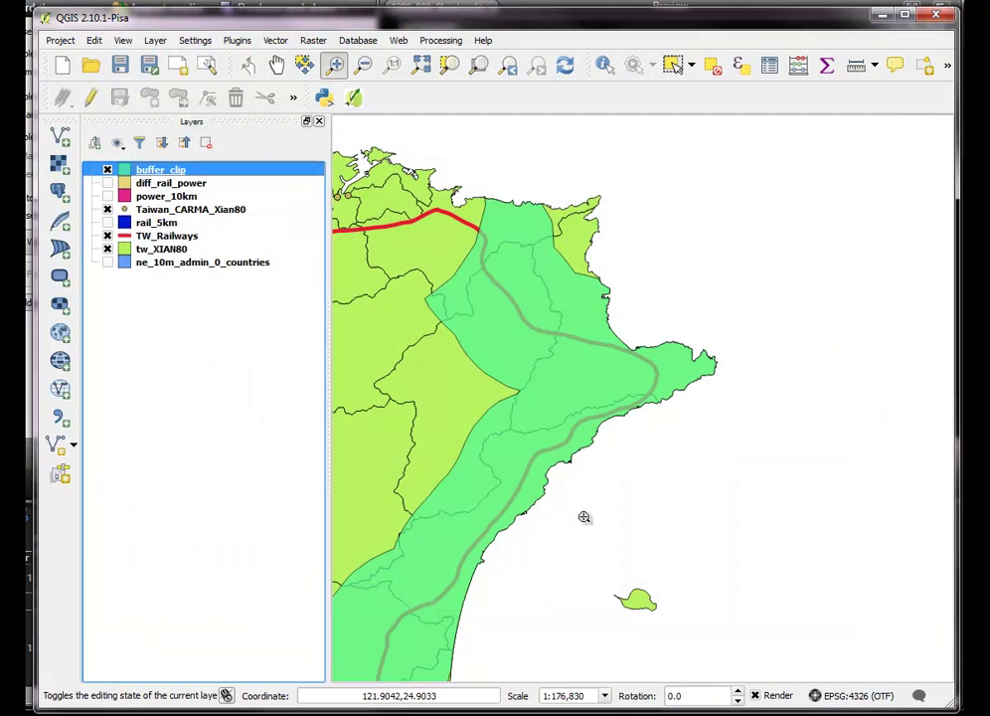
# Step: Zoom out and move Taiwan_CARMA_Xian80 up to sit just below buffer_clip
pyautogui.click(364, 66)
pyautogui.click(508, 434)
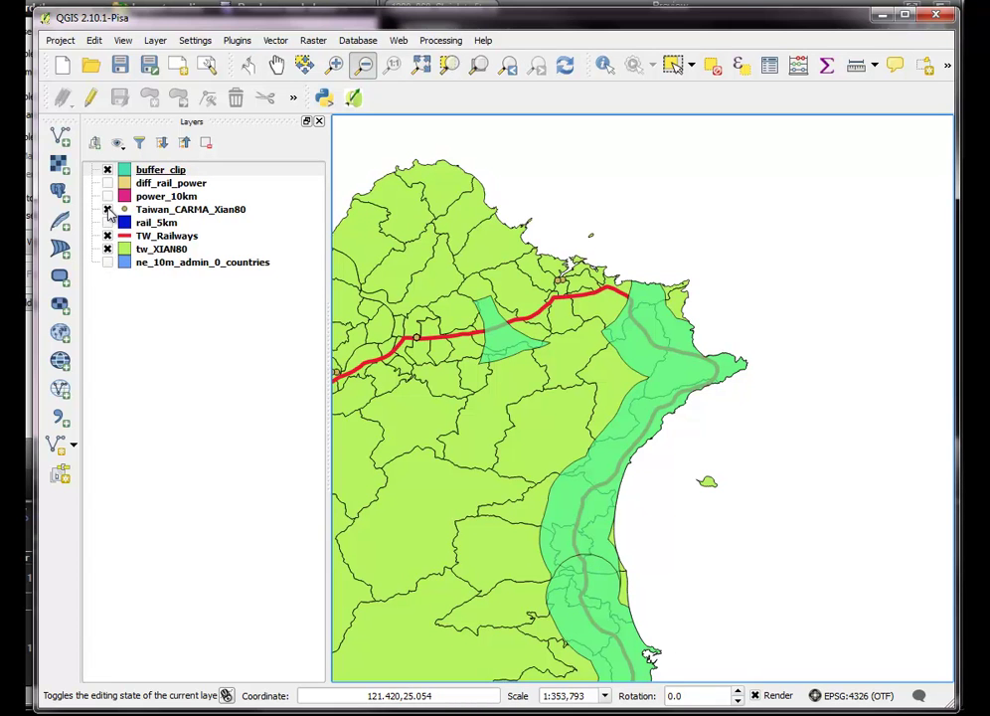
pyautogui.moveTo(171, 210)
pyautogui.mouseDown()
pyautogui.moveTo(172, 174)
pyautogui.moveTo(173, 185)
pyautogui.mouseUp()
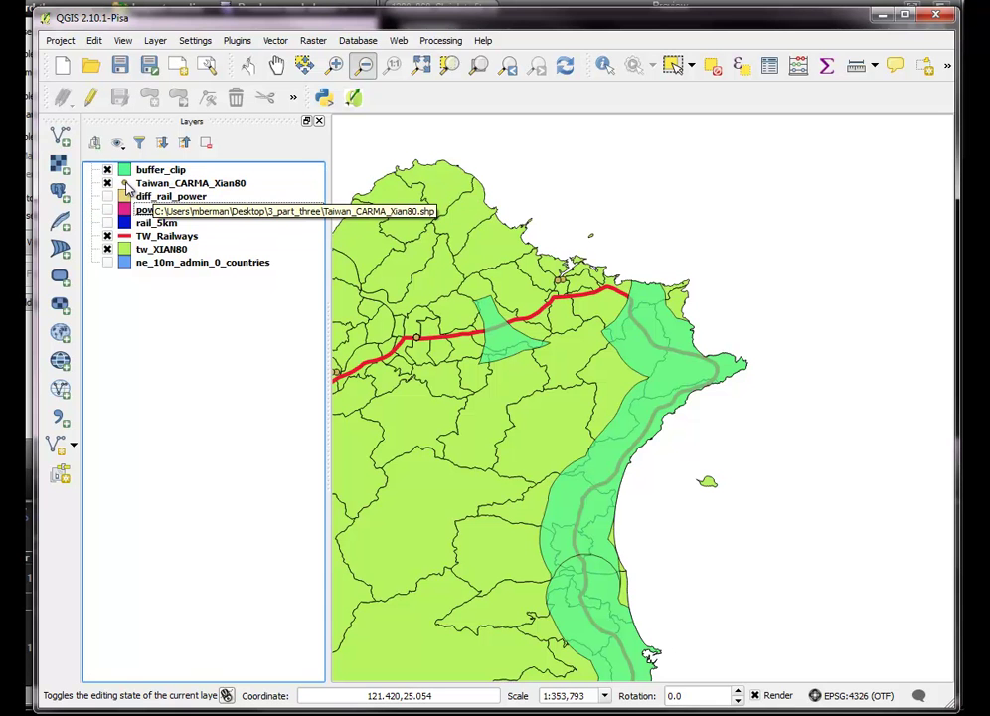
# Step: Change the Taiwan_CARMA_Xian80 marker to the red star symbol at size 4
pyautogui.doubleClick(128, 185)
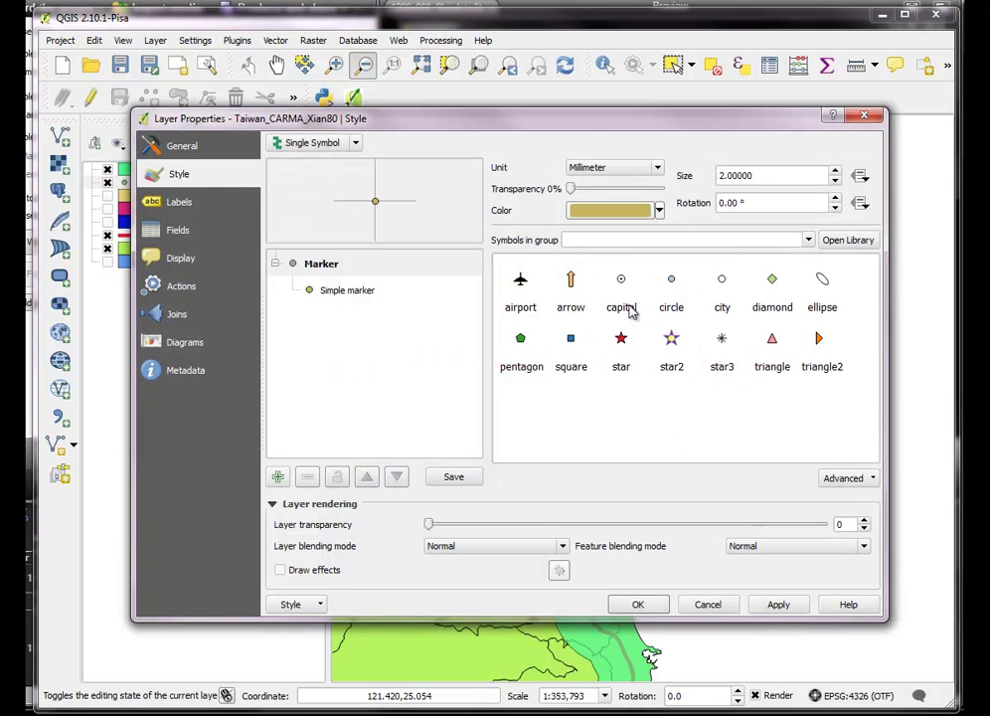
pyautogui.click(620, 339)
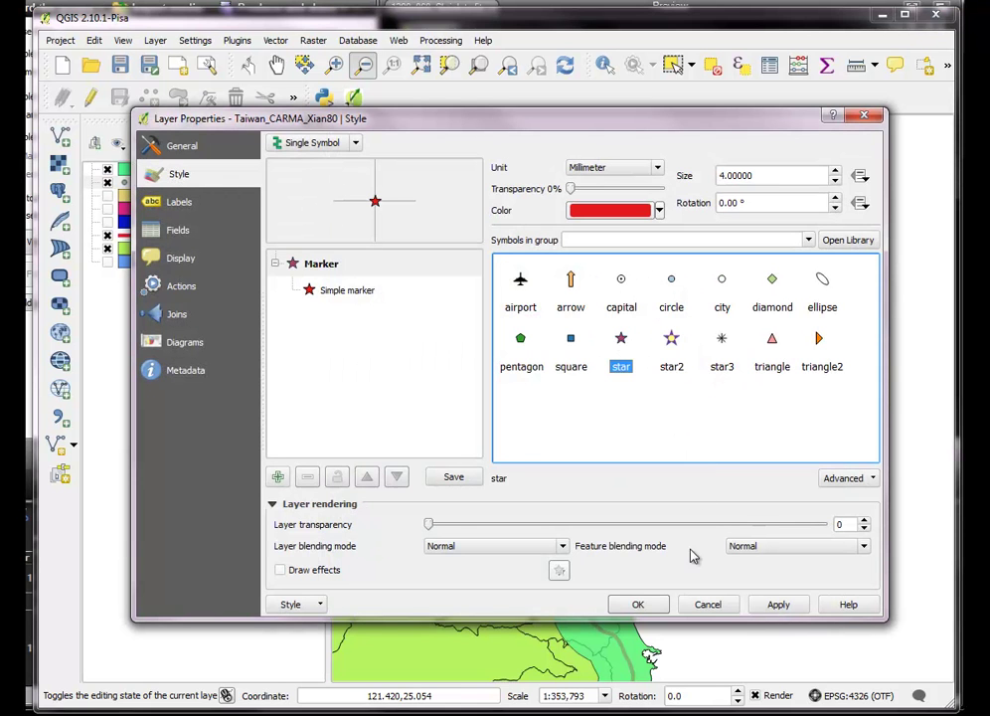
pyautogui.click(647, 604)
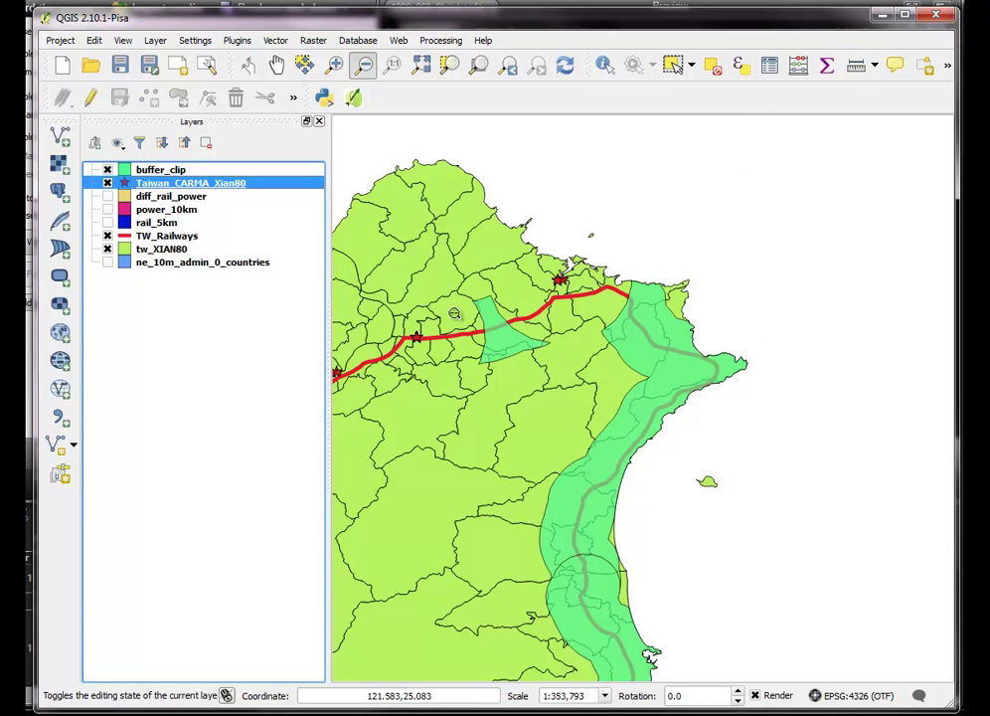